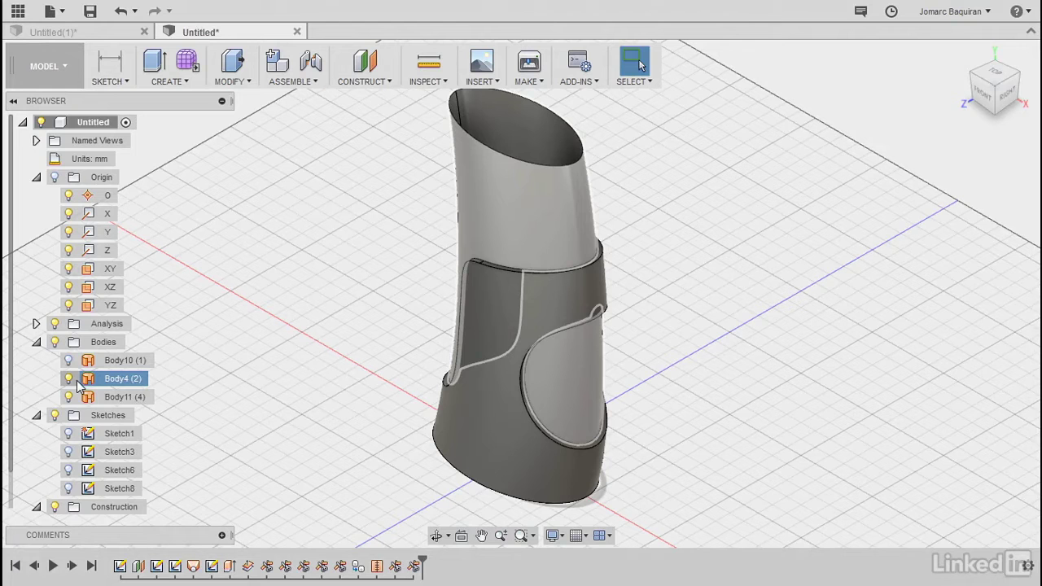
# Step: Toggle Body4 and Body11 visibility to check which sleeve surfaces they cover
pyautogui.click(69, 380)
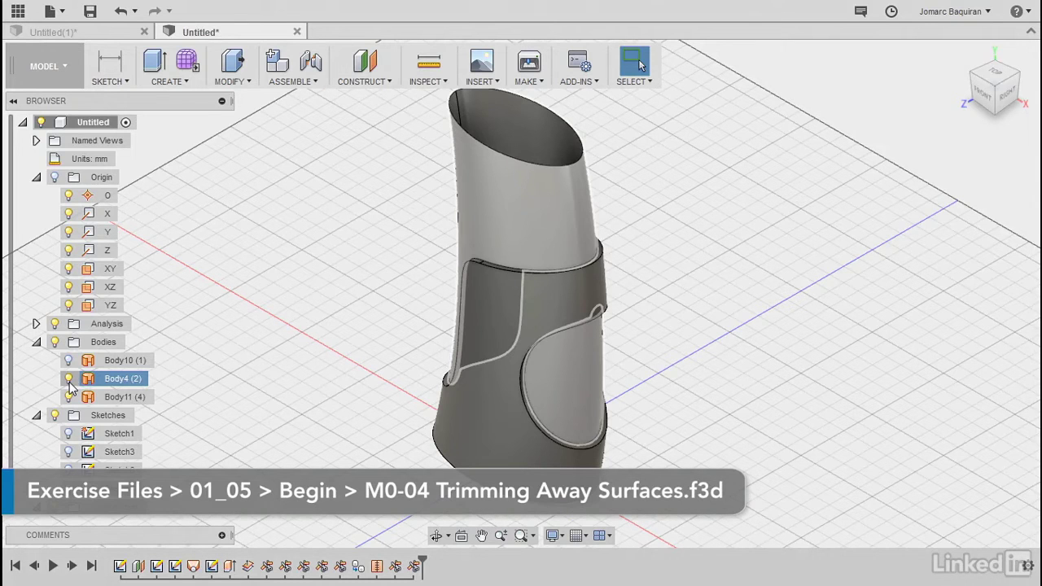
pyautogui.click(69, 381)
pyautogui.click(69, 381)
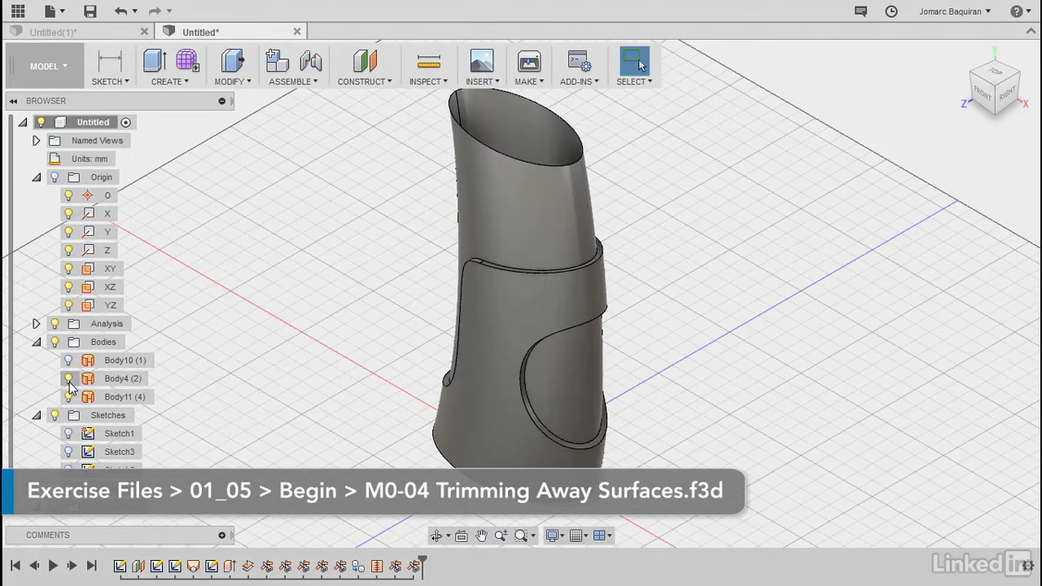
pyautogui.click(69, 398)
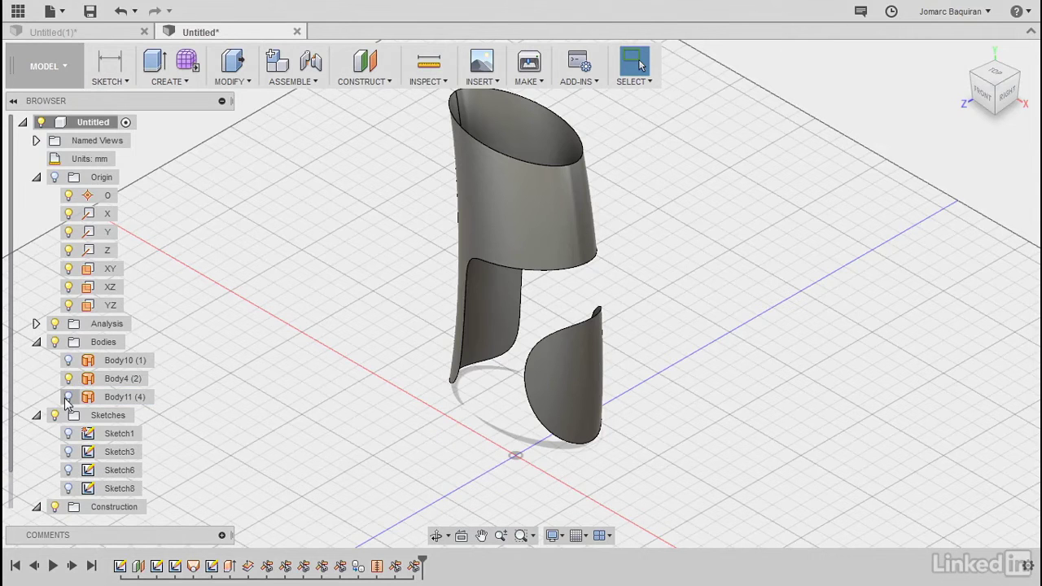
pyautogui.click(69, 398)
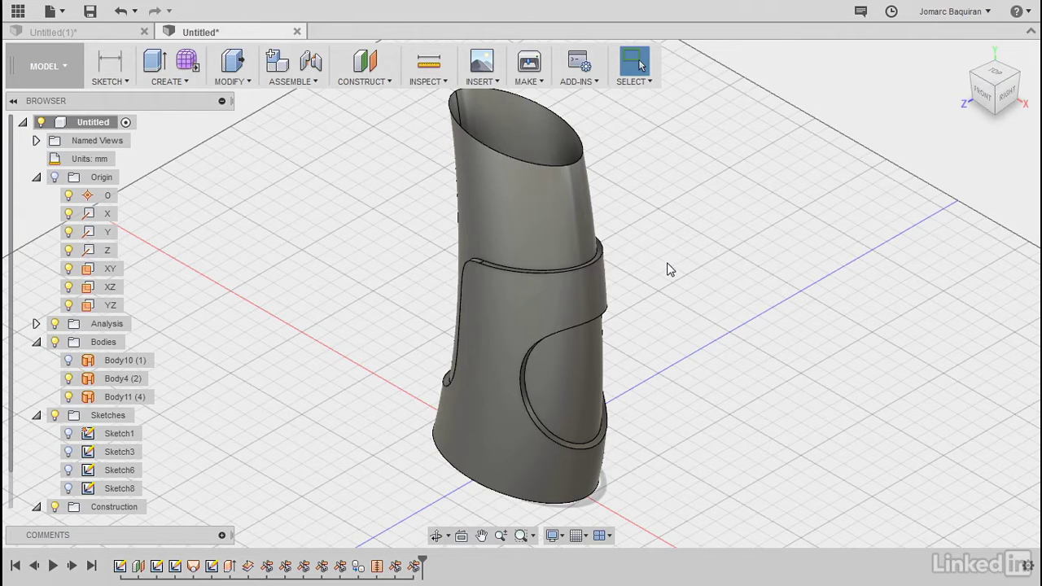
# Step: In the PATCH workspace, window-select Body4 and Body11 and stitch them into Body12
pyautogui.click(52, 69)
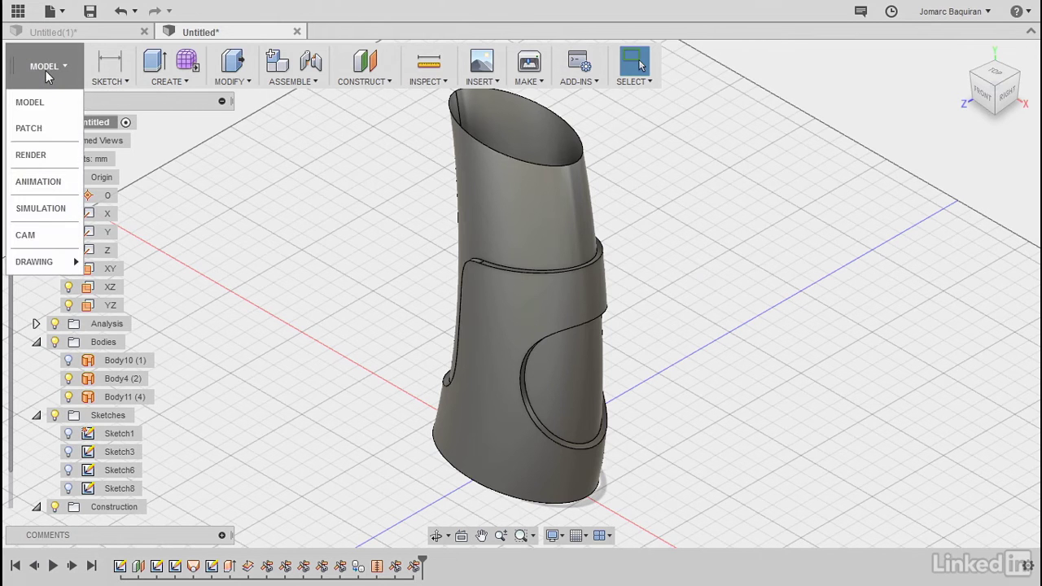
pyautogui.click(45, 128)
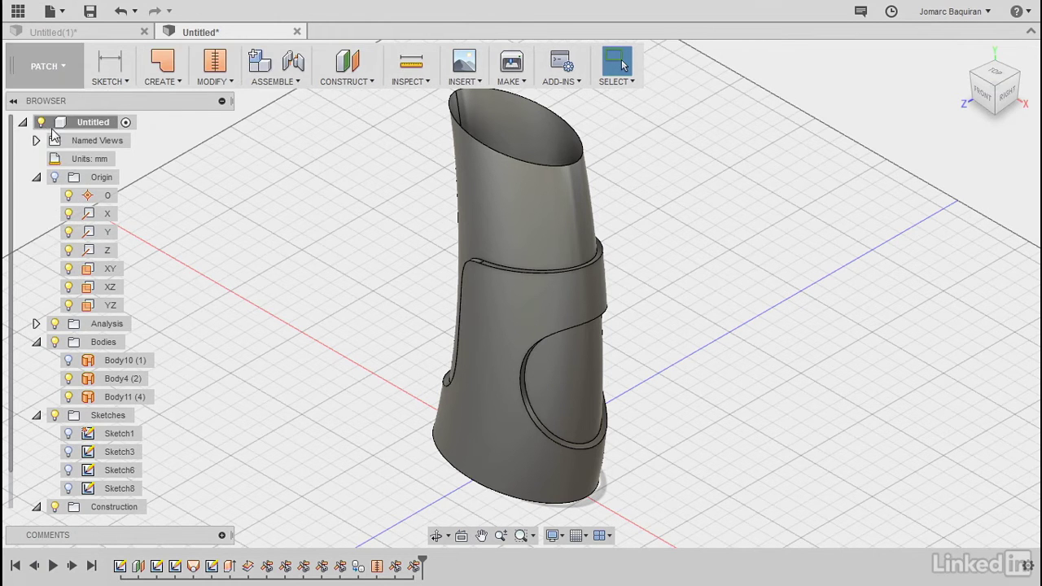
pyautogui.click(220, 81)
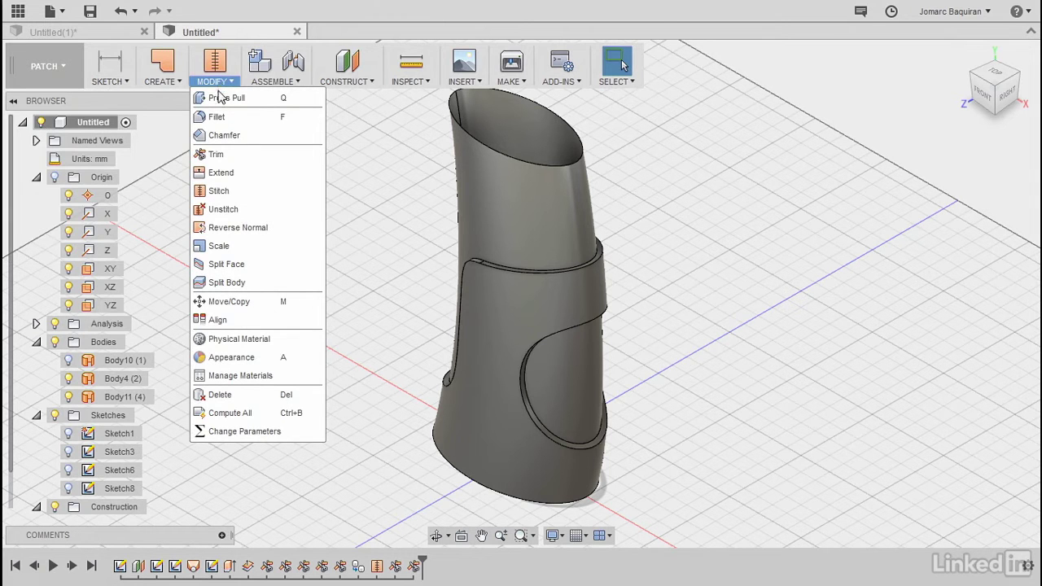
pyautogui.click(220, 190)
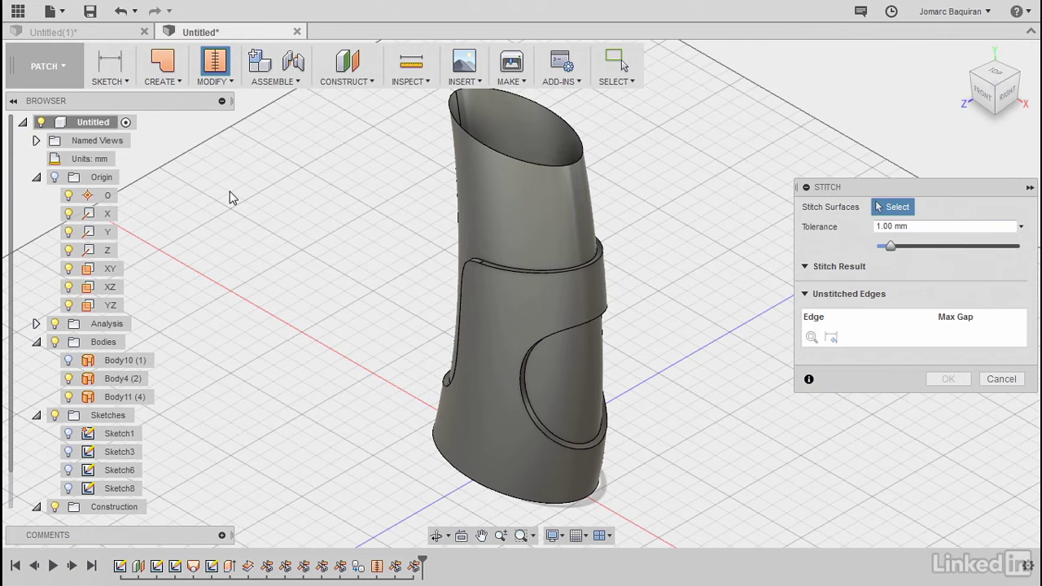
pyautogui.scroll(-3, 436, 235)
pyautogui.moveTo(435, 235); pyautogui.dragTo(442, 271, button='middle')
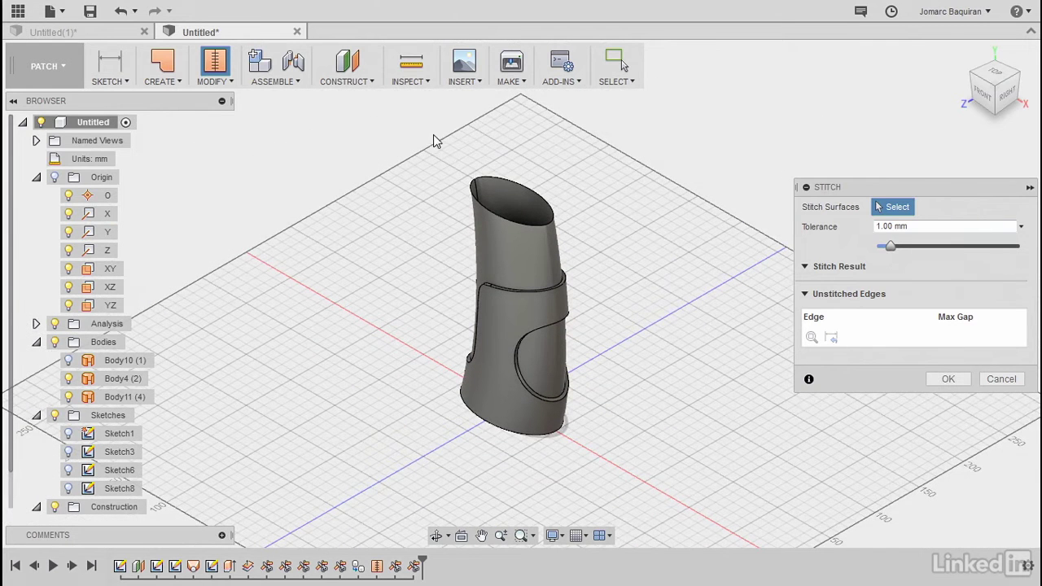
pyautogui.click(631, 85)
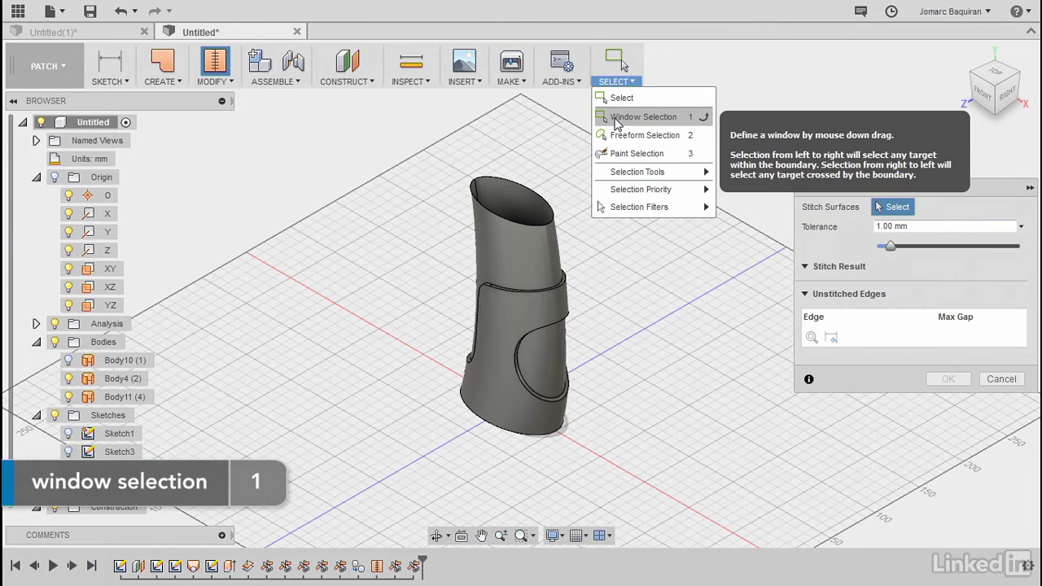
pyautogui.click(644, 116)
pyautogui.moveTo(395, 144)
pyautogui.mouseDown()
pyautogui.moveTo(457, 240)
pyautogui.moveTo(658, 463)
pyautogui.mouseUp()
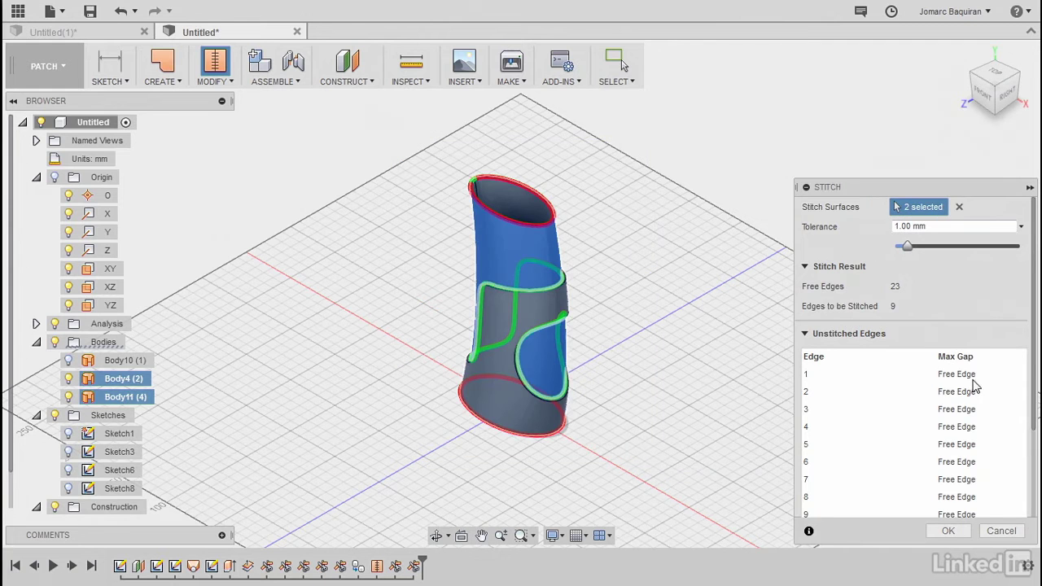
pyautogui.scroll(-1, 1034, 399)
pyautogui.scroll(-5, 1034, 399)
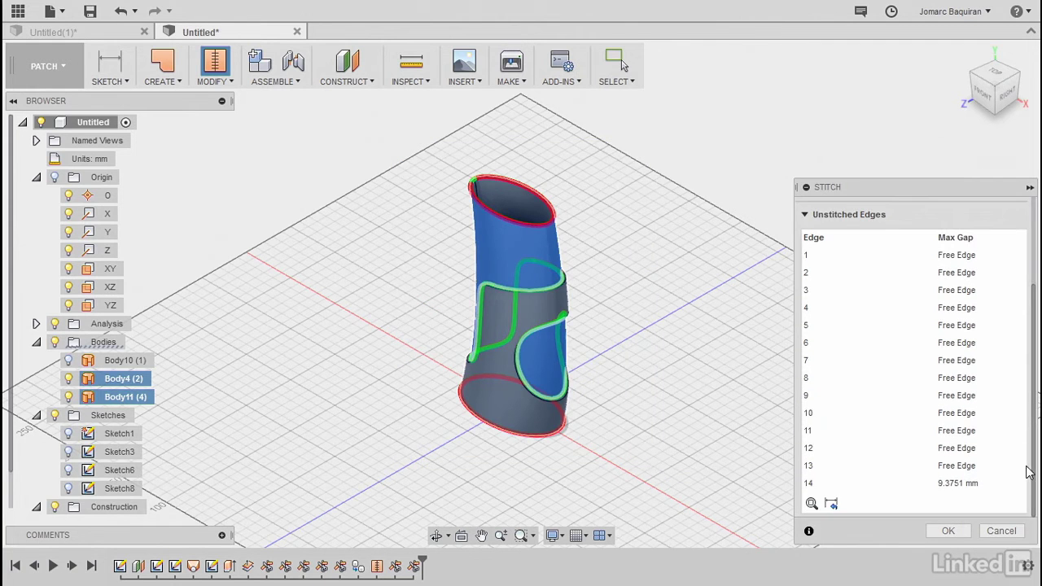
pyautogui.click(949, 531)
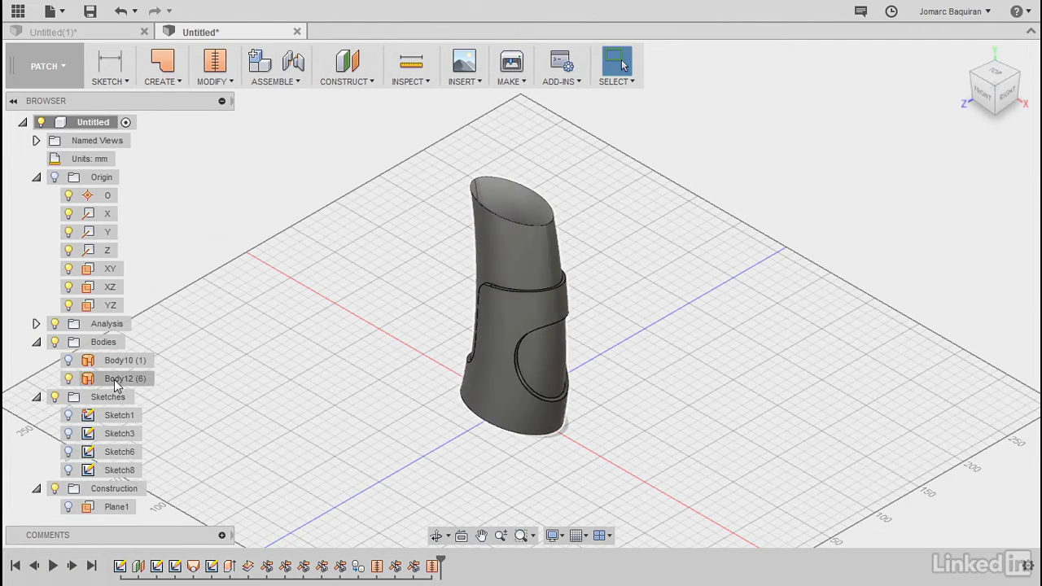
pyautogui.click(94, 380)
pyautogui.click(68, 379)
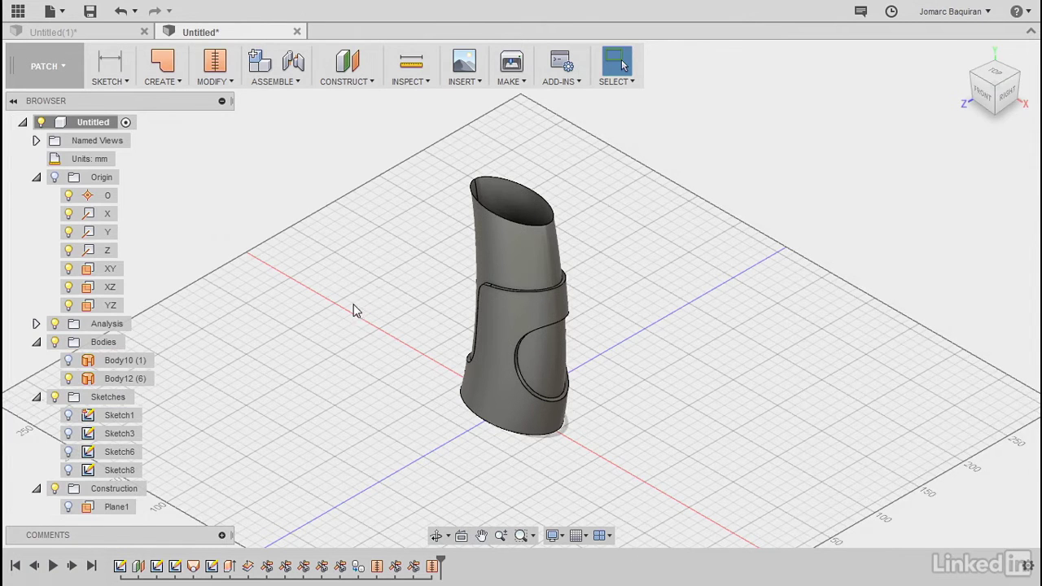
pyautogui.click(68, 379)
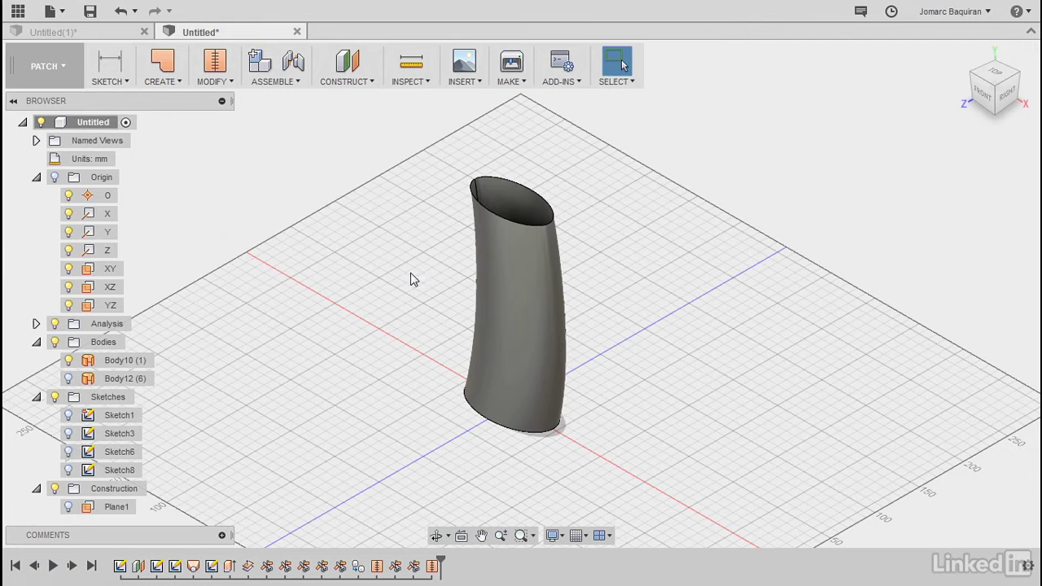
pyautogui.click(81, 380)
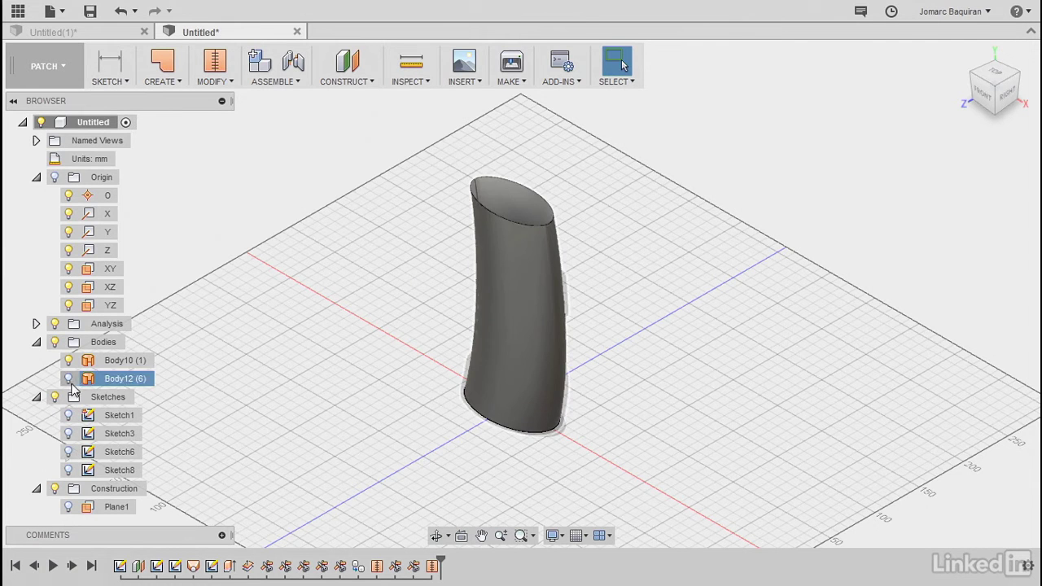
pyautogui.click(68, 380)
pyautogui.scroll(3, 445, 279)
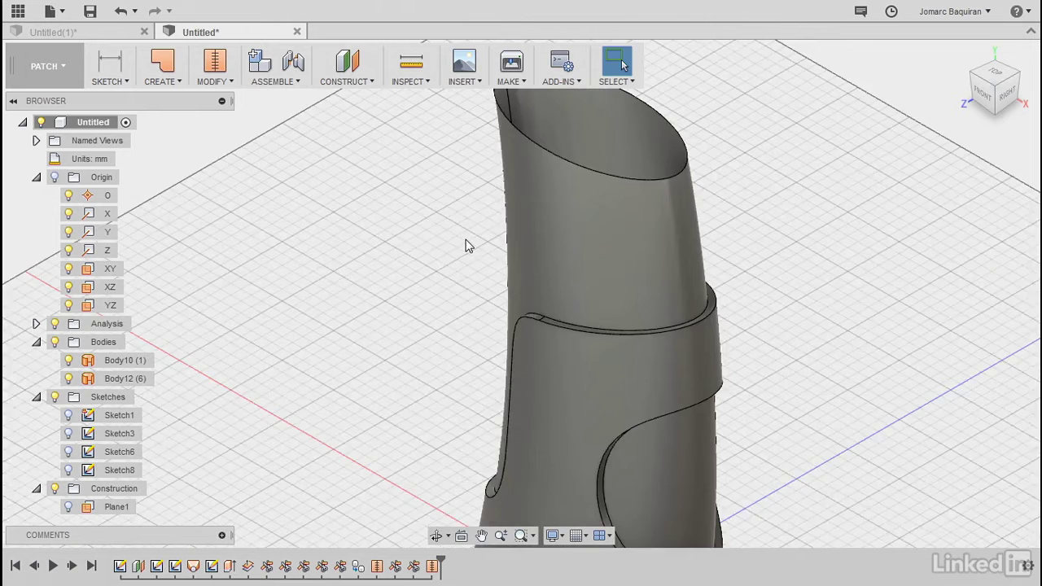
pyautogui.moveTo(465, 244); pyautogui.dragTo(393, 318, button='middle')
pyautogui.press('Escape')
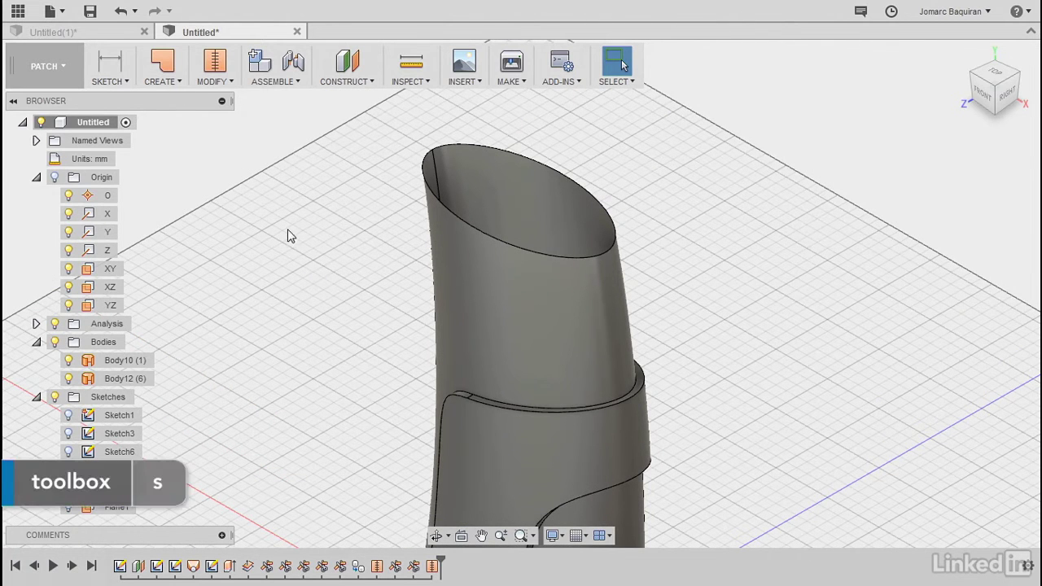
# Step: Hide Body12 and offset the tube's inner face by -2.5 mm into new Body13
pyautogui.press('s')
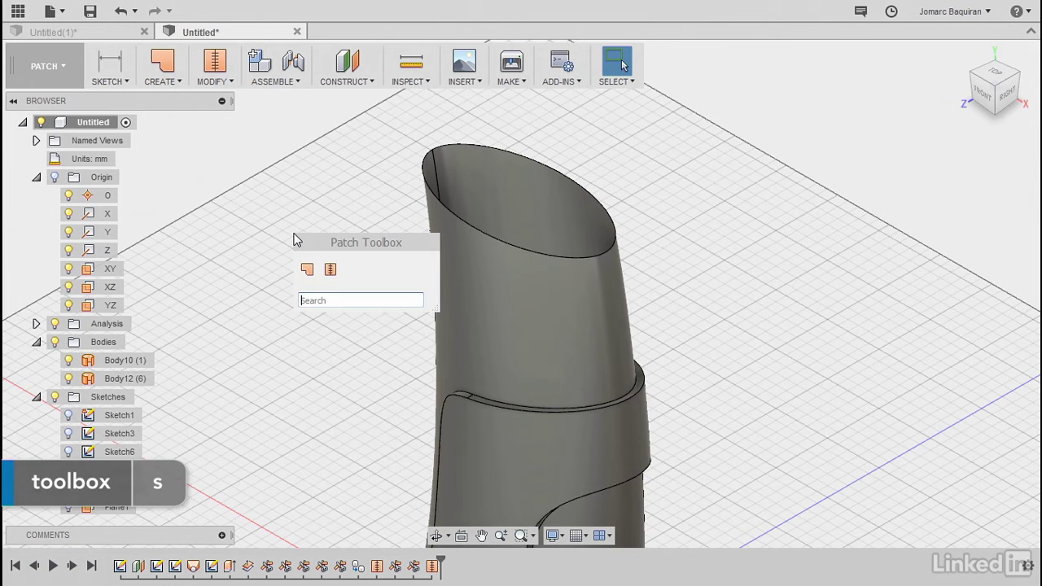
pyautogui.write('o')
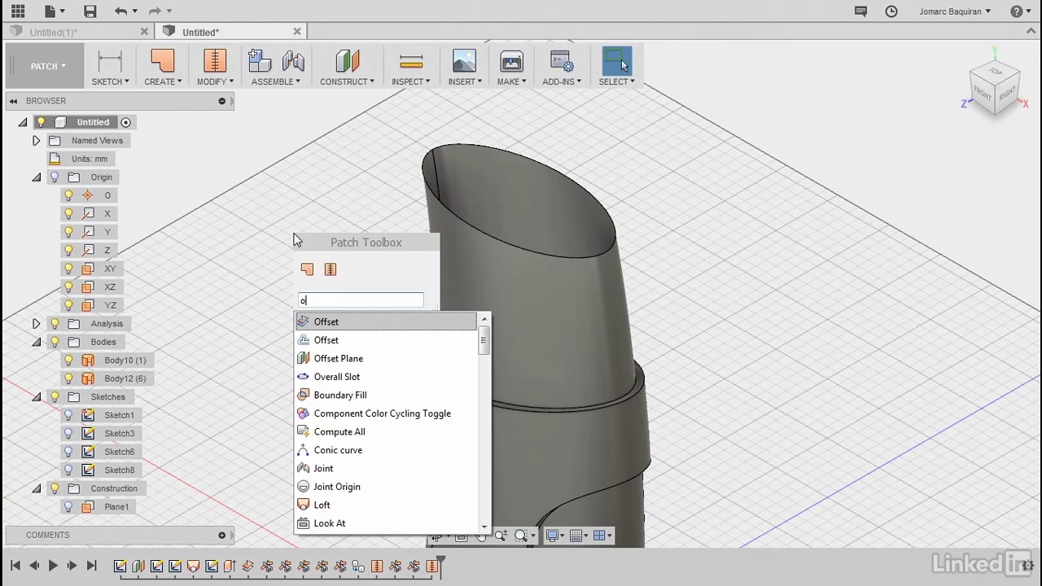
pyautogui.click(345, 327)
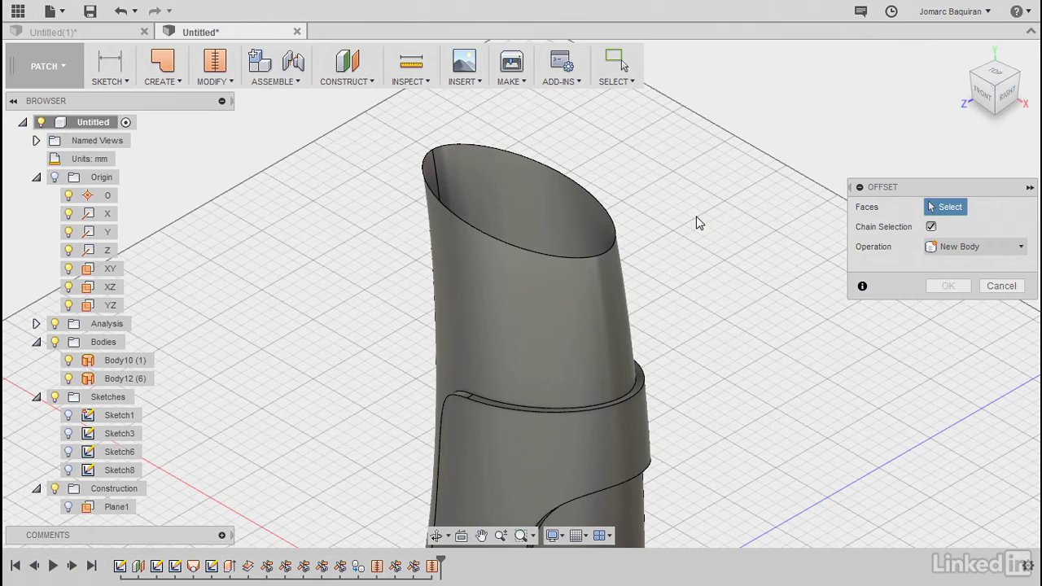
pyautogui.click(69, 379)
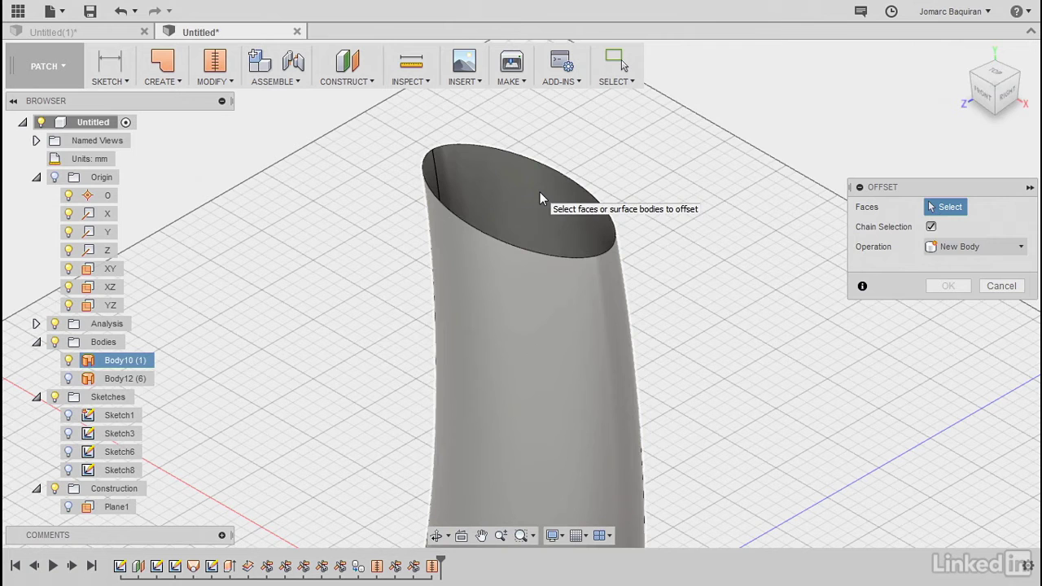
pyautogui.click(540, 193)
pyautogui.moveTo(534, 197)
pyautogui.mouseDown()
pyautogui.moveTo(570, 179)
pyautogui.moveTo(523, 204)
pyautogui.mouseUp()
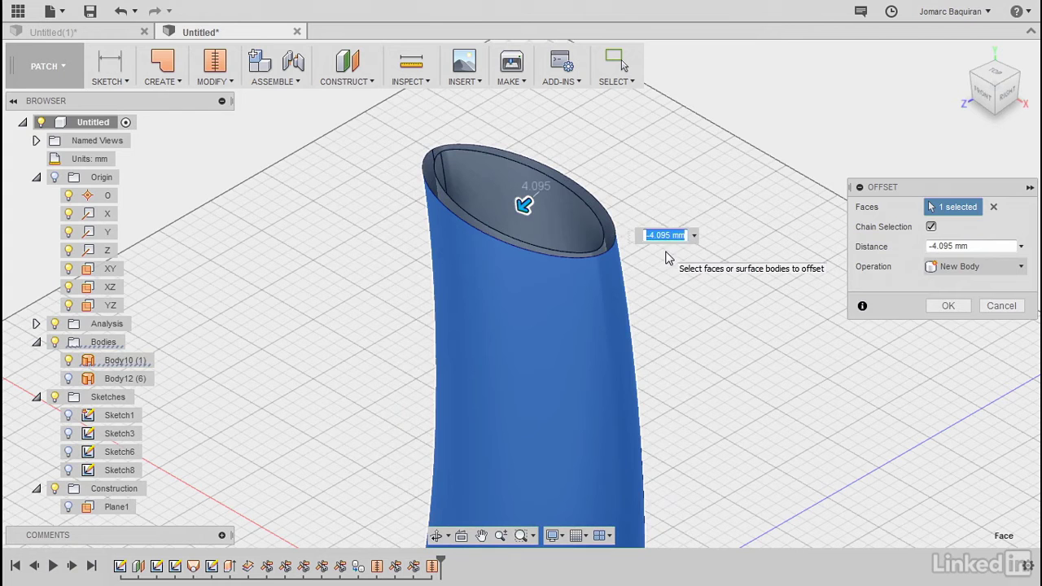
pyautogui.write('-')
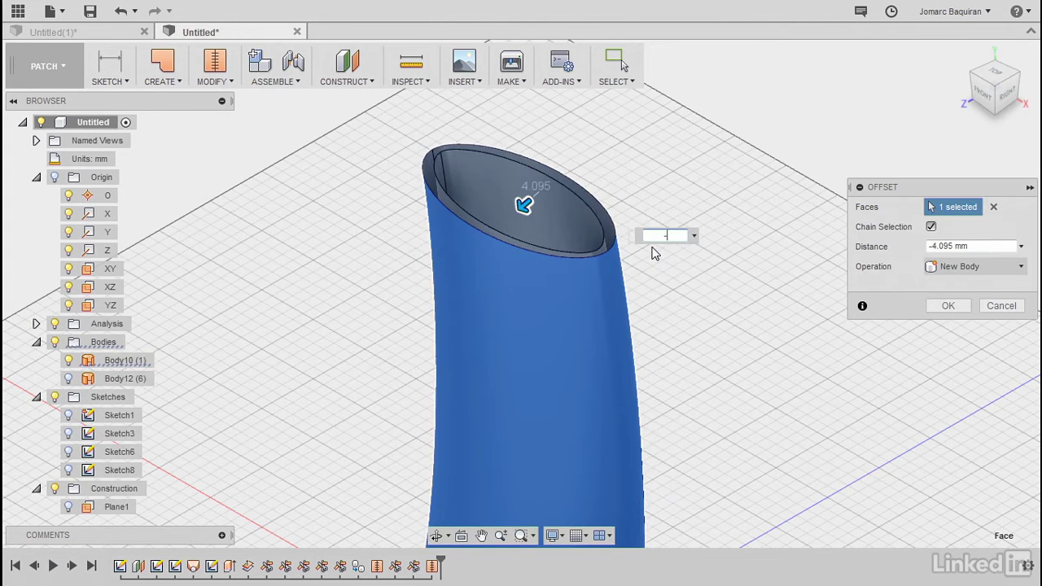
pyautogui.write('2.5')
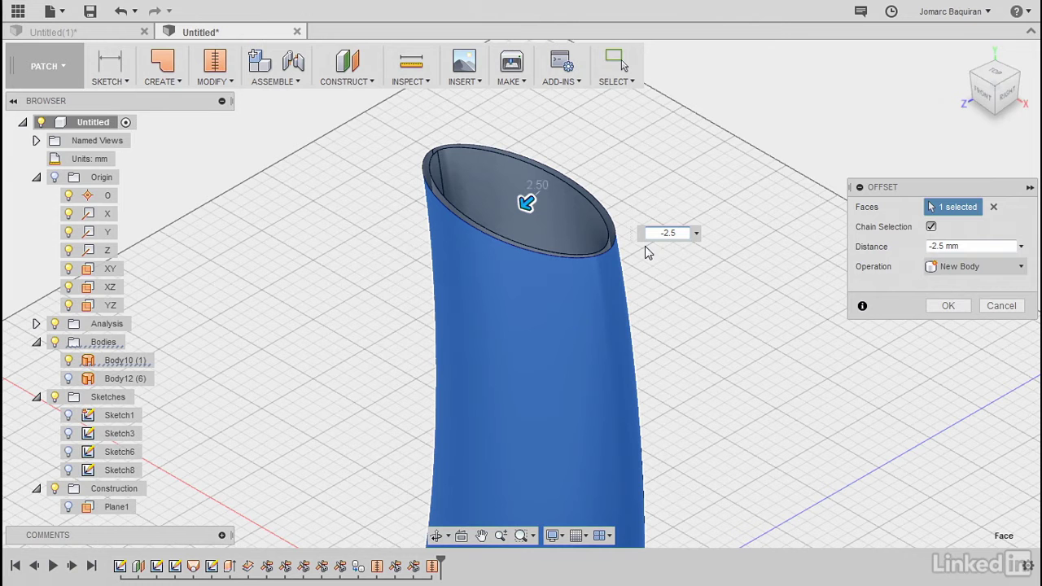
pyautogui.click(950, 308)
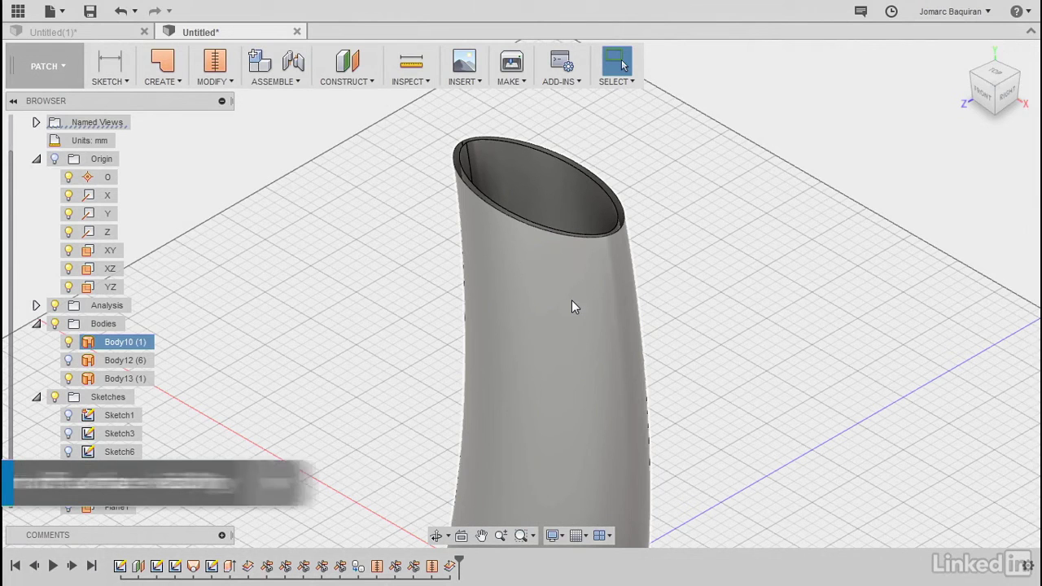
# Step: Hide the tube surface with V, view from the front, and inspect Body13 and Body12
pyautogui.click(572, 301)
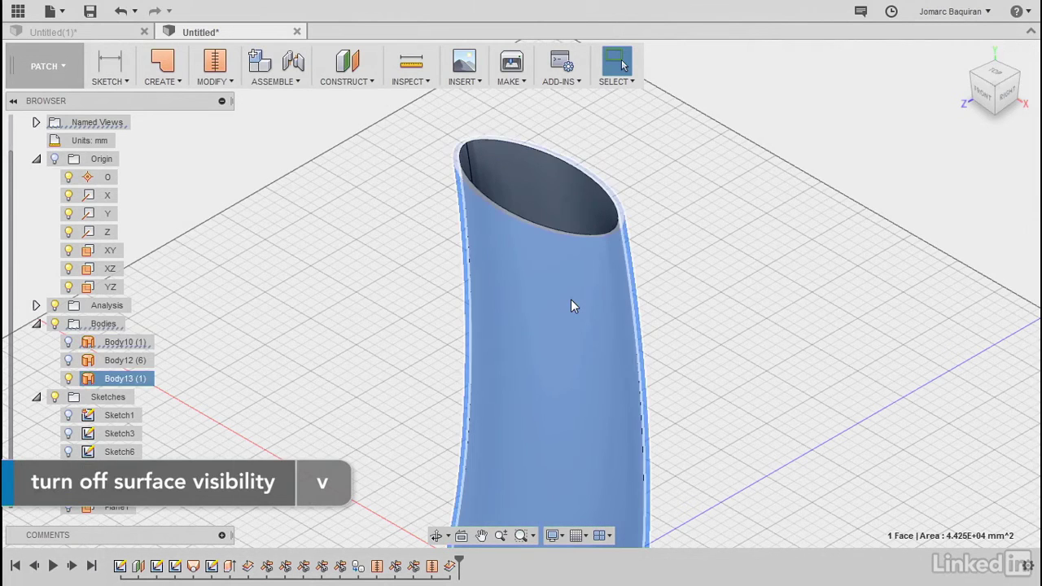
pyautogui.press('v')
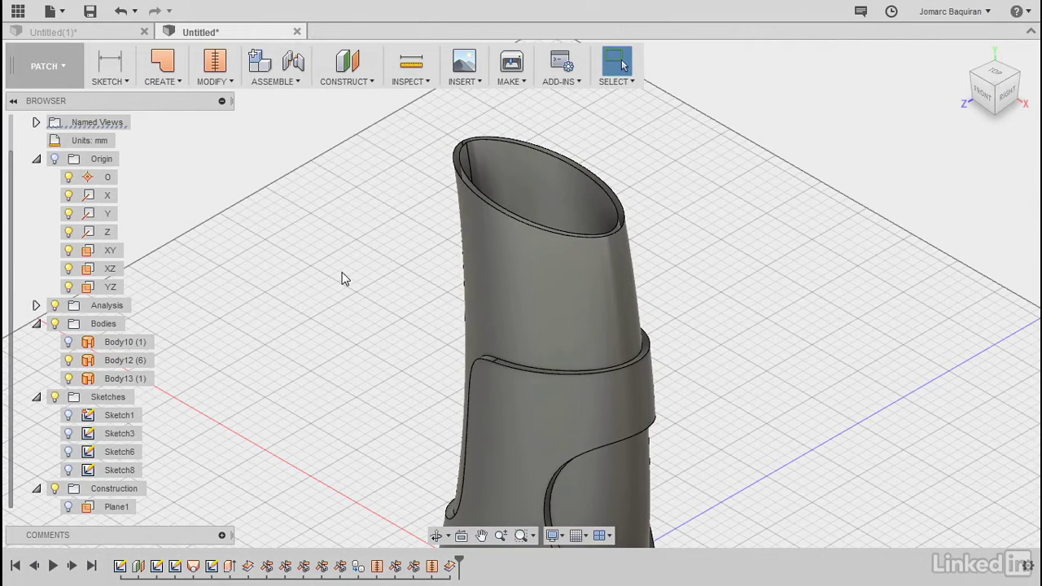
pyautogui.click(985, 98)
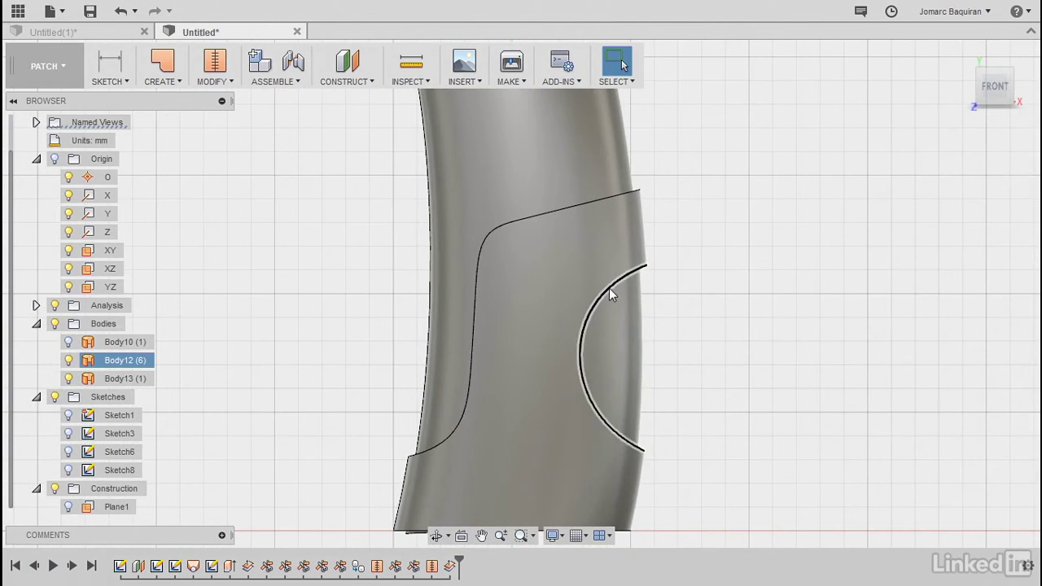
pyautogui.scroll(-2, 610, 293)
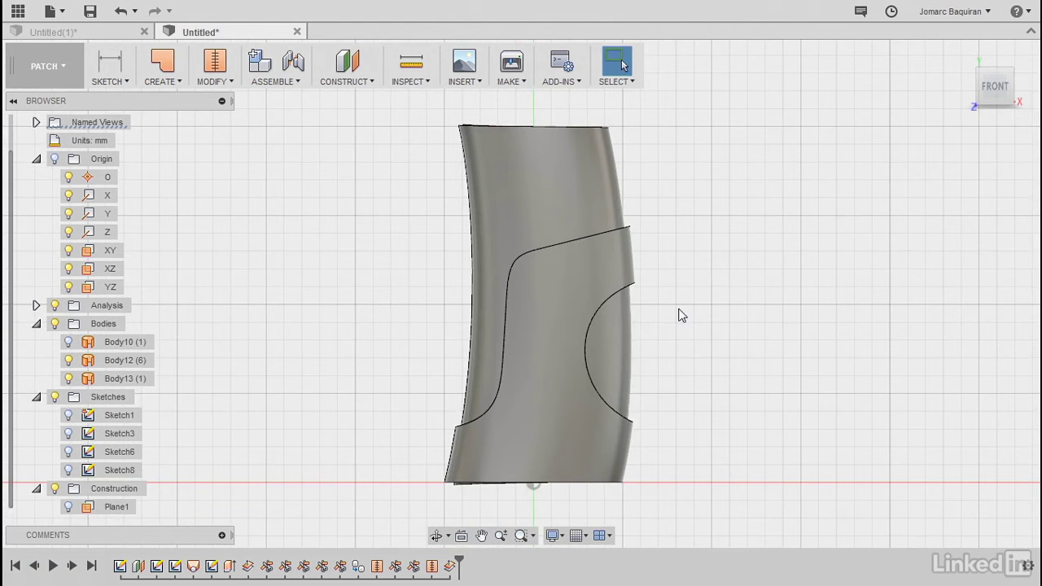
pyautogui.click(490, 127)
pyautogui.click(502, 132)
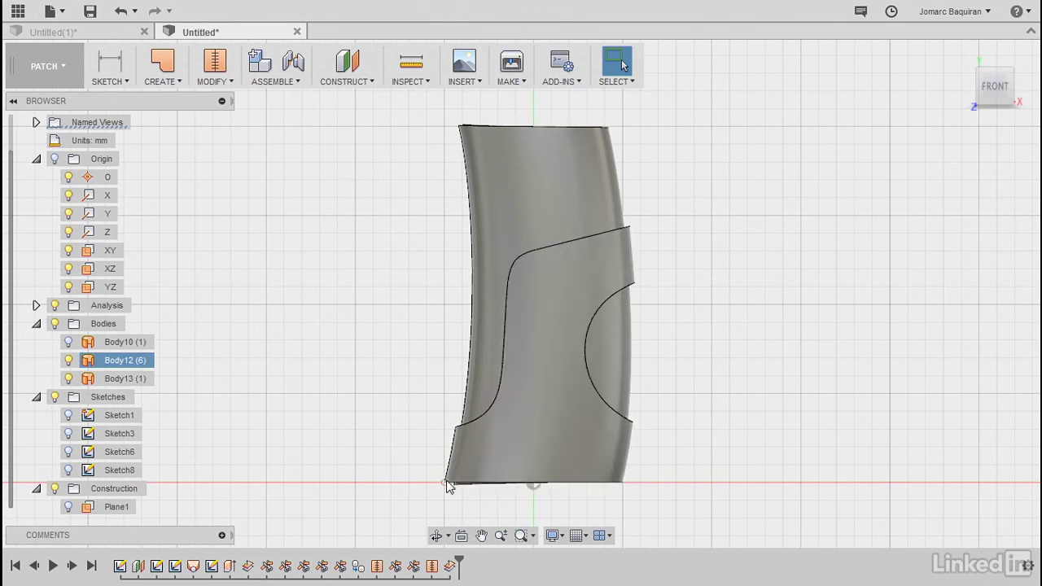
pyautogui.click(628, 495)
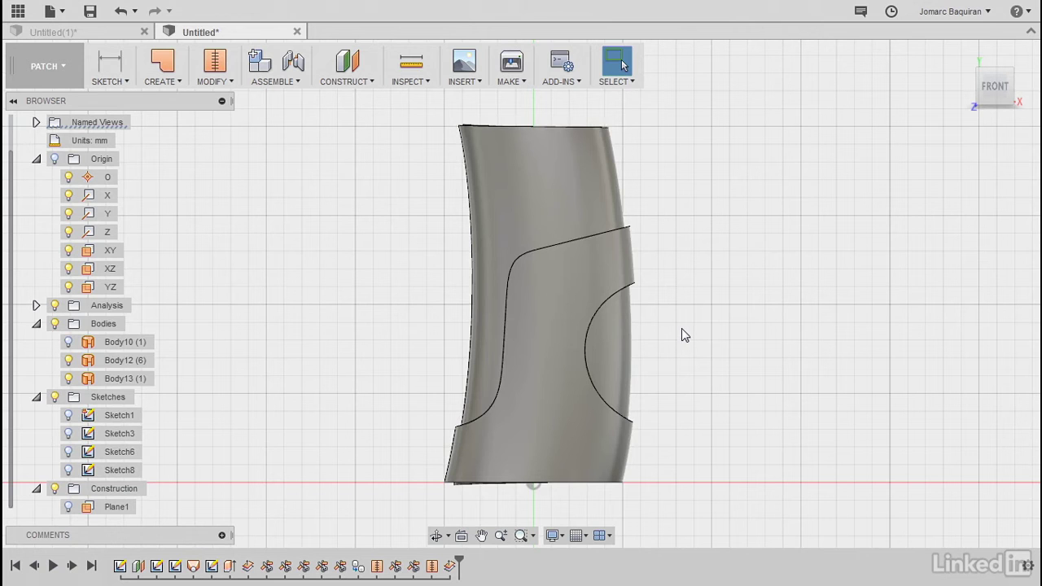
# Step: Locate Plane1 and the YZ and XZ origin planes from the default 3D view
pyautogui.click(609, 182)
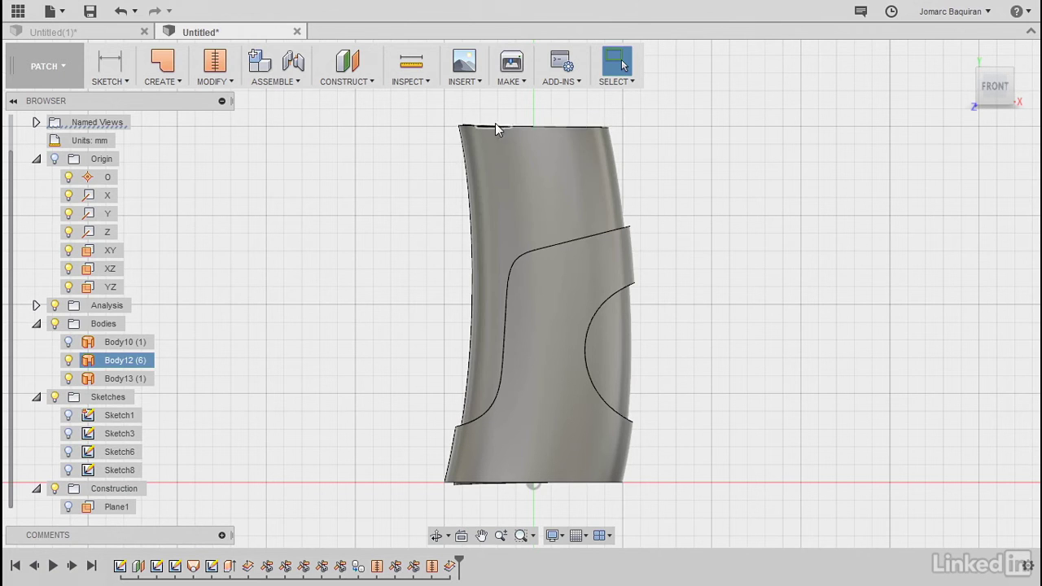
pyautogui.press('Escape')
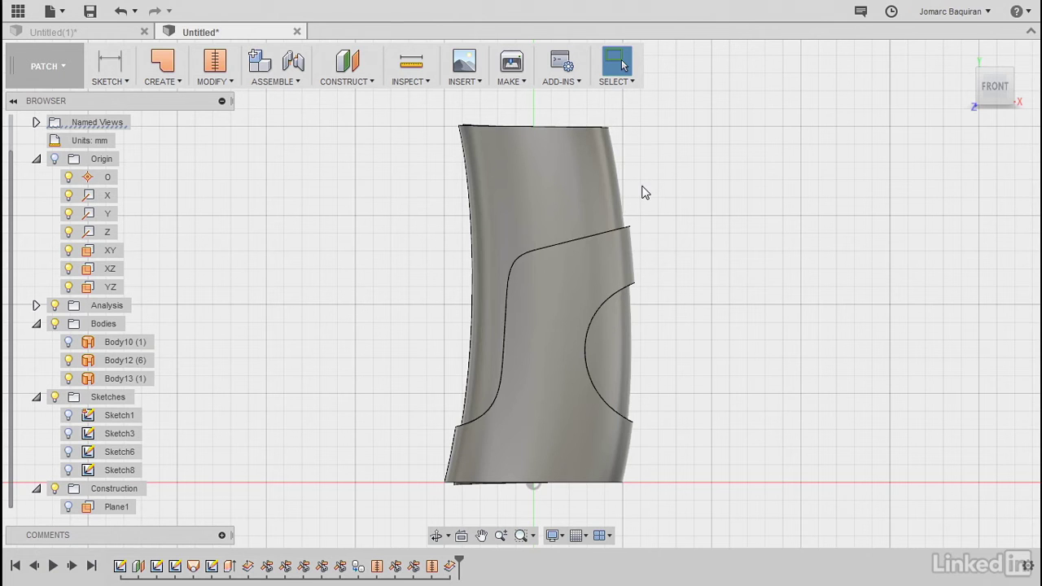
pyautogui.click(119, 508)
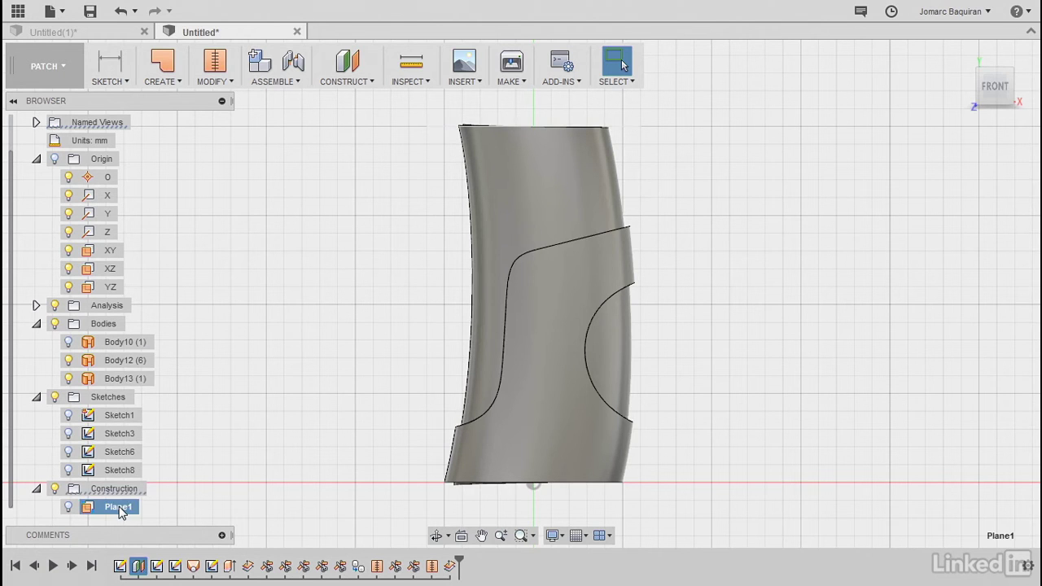
pyautogui.click(112, 292)
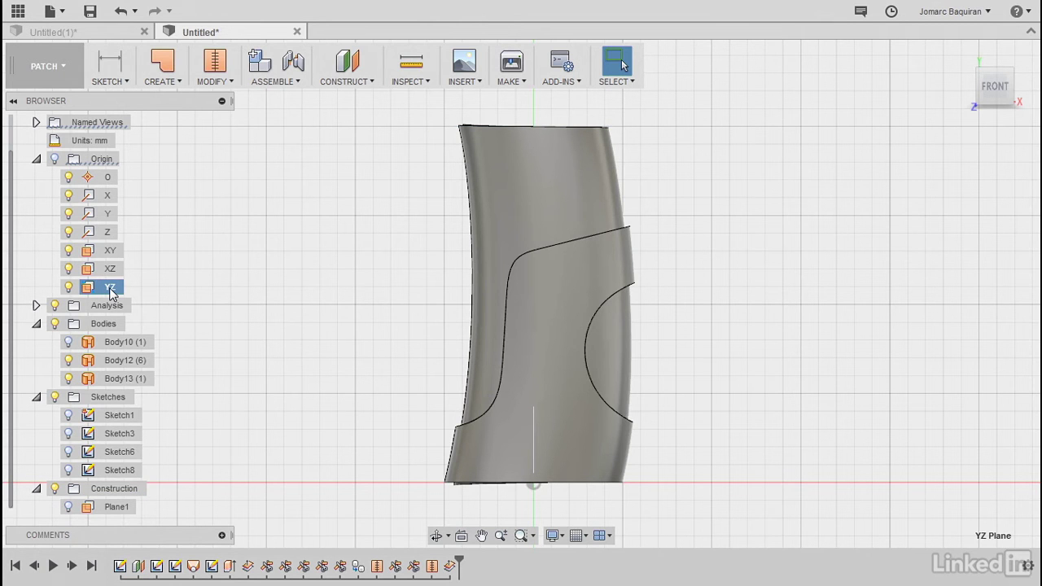
pyautogui.hotkey('shift', 'F6')
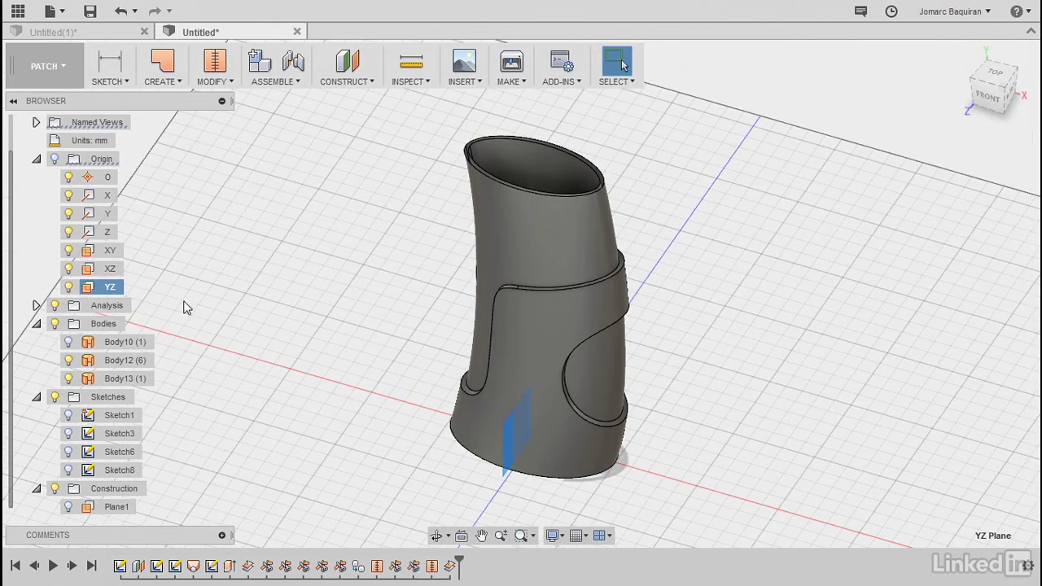
pyautogui.click(113, 270)
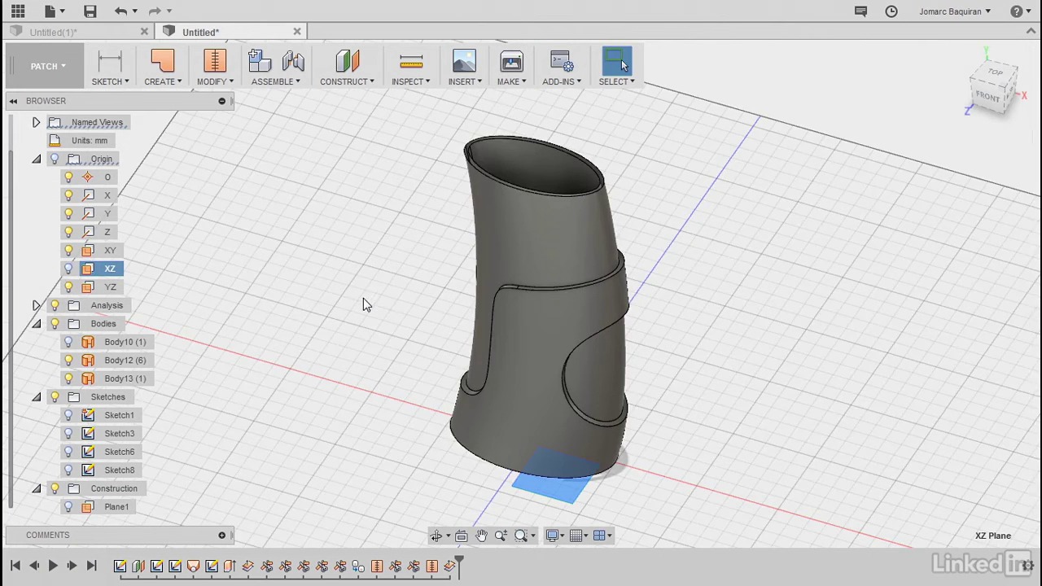
# Step: Make Plane1, the Origin folder and the XZ plane visible
pyautogui.click(71, 508)
pyautogui.click(320, 377)
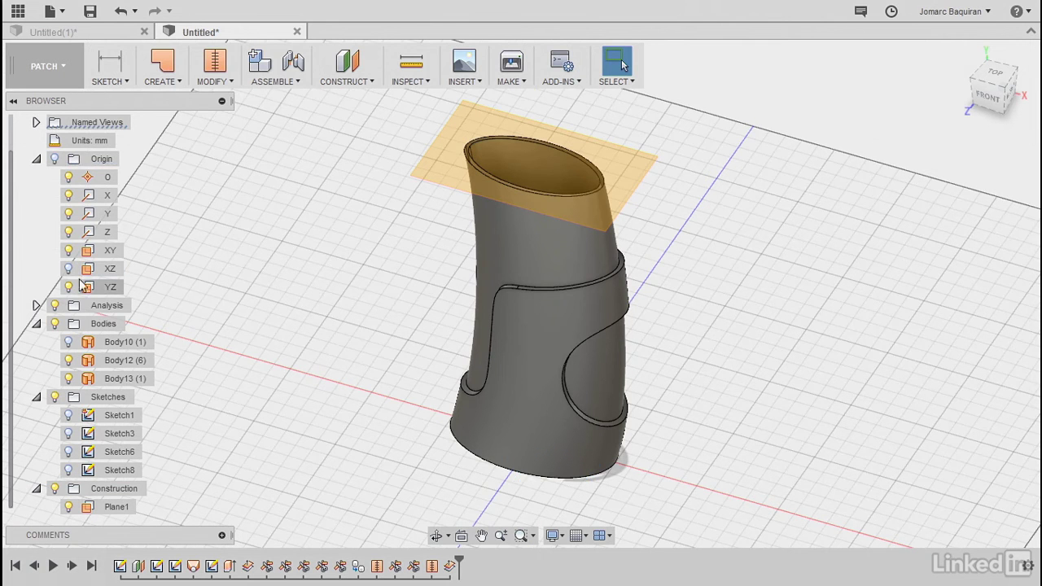
pyautogui.click(54, 160)
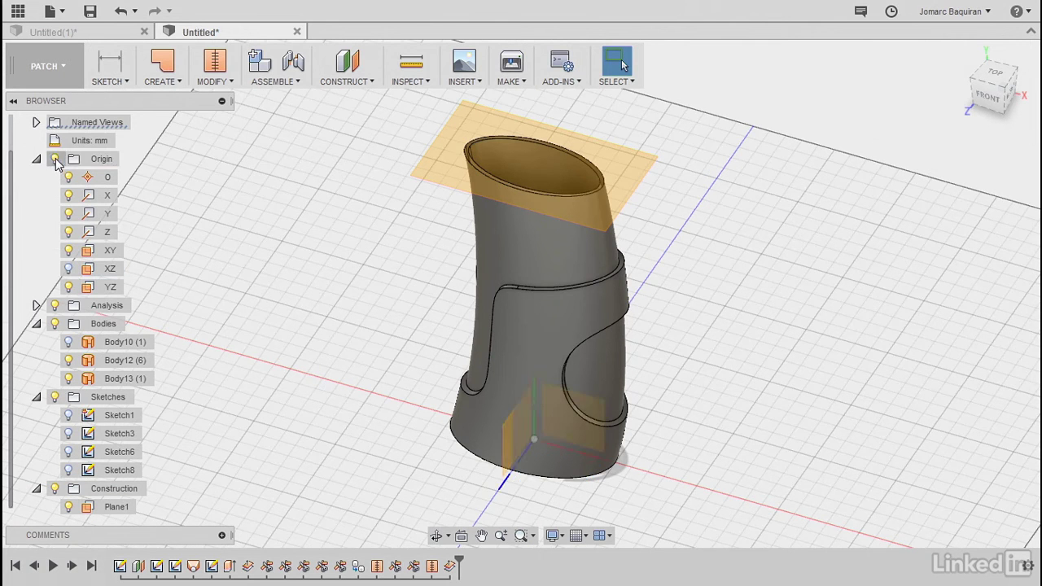
pyautogui.click(69, 269)
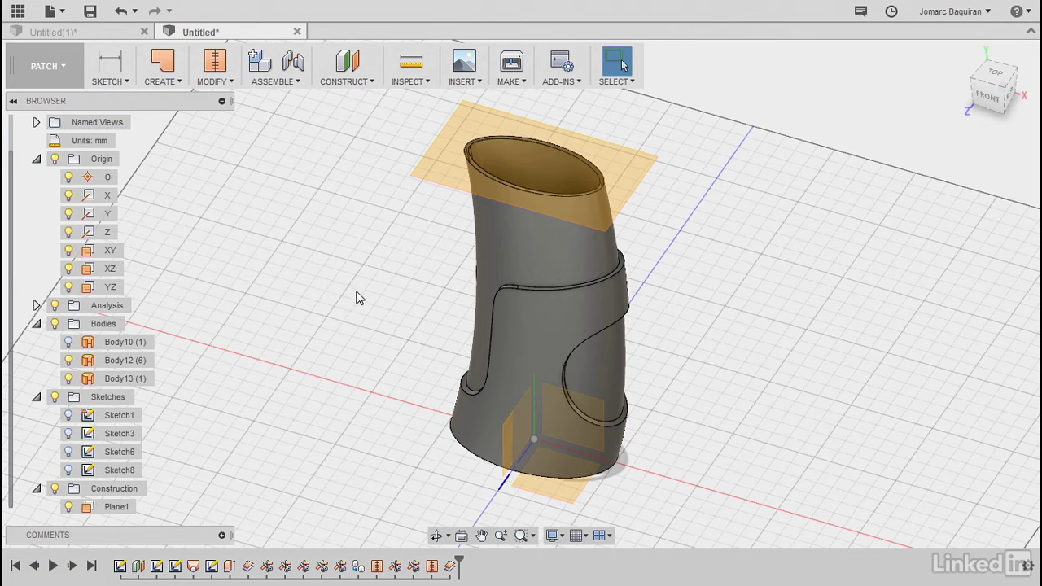
# Step: Start Extend and select the outer and inner top rim edges of the offset tube
pyautogui.click(226, 80)
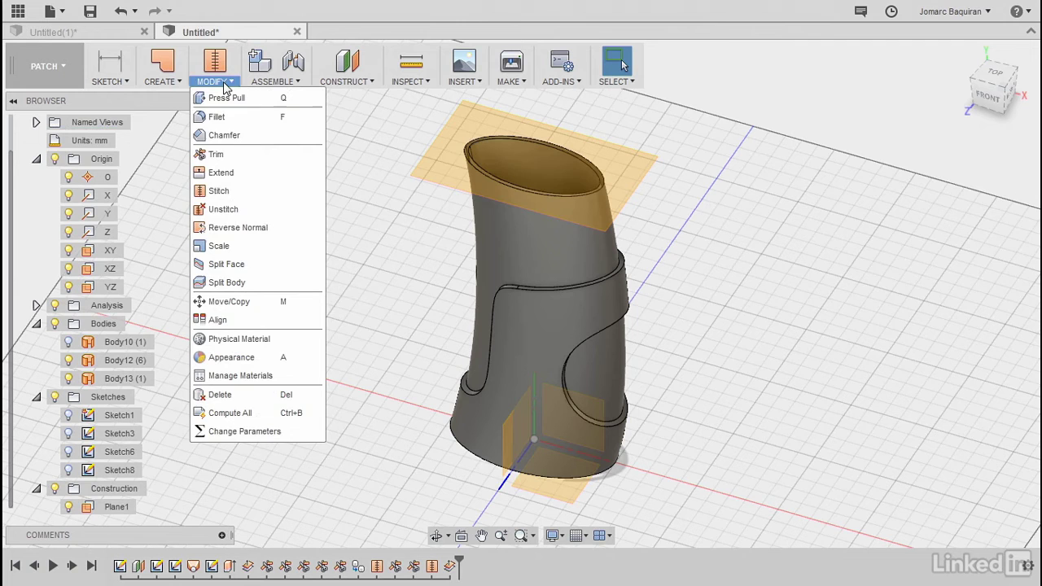
pyautogui.click(220, 173)
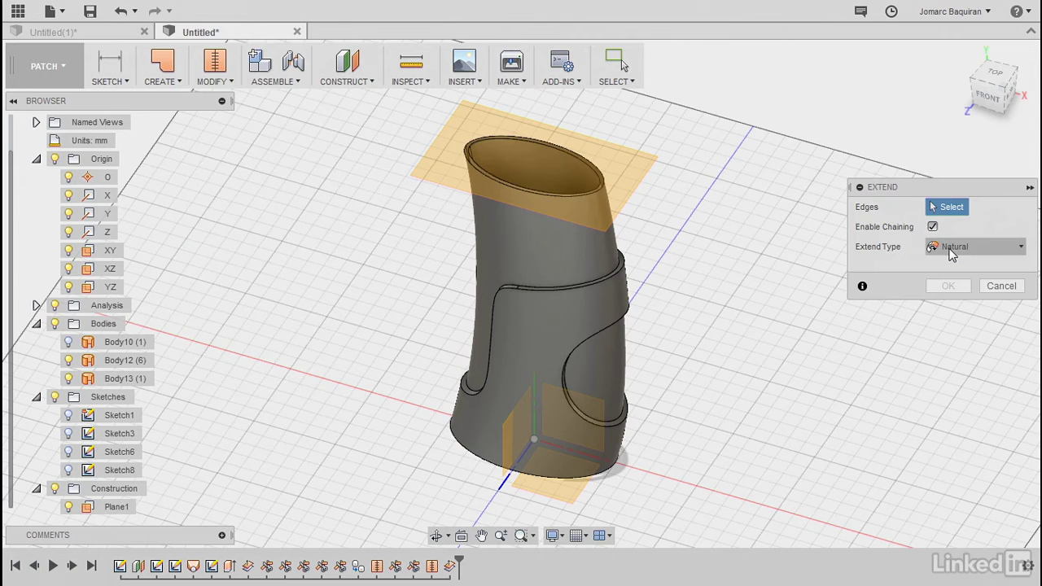
pyautogui.scroll(5, 522, 174)
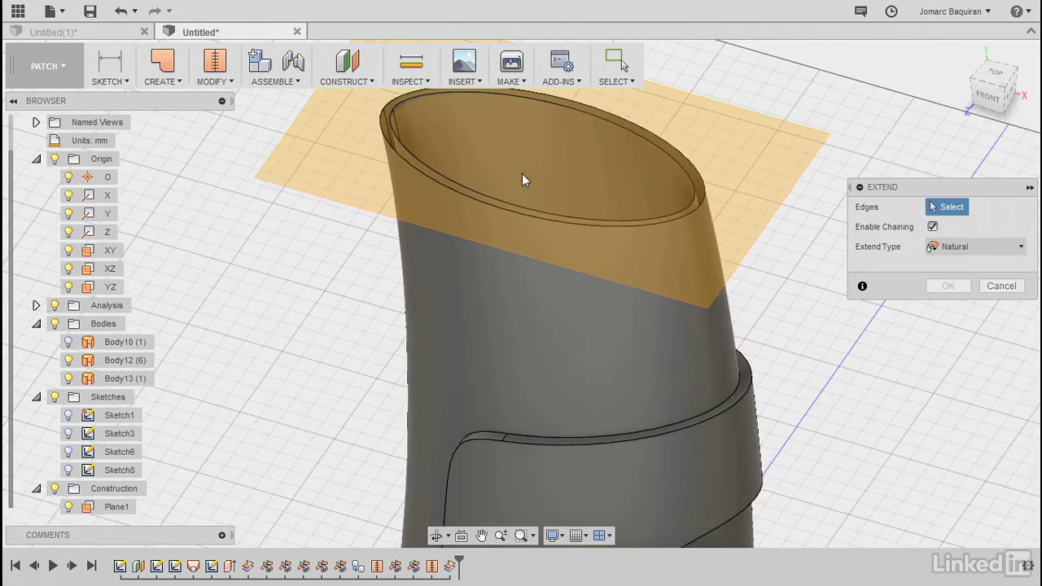
pyautogui.click(506, 275)
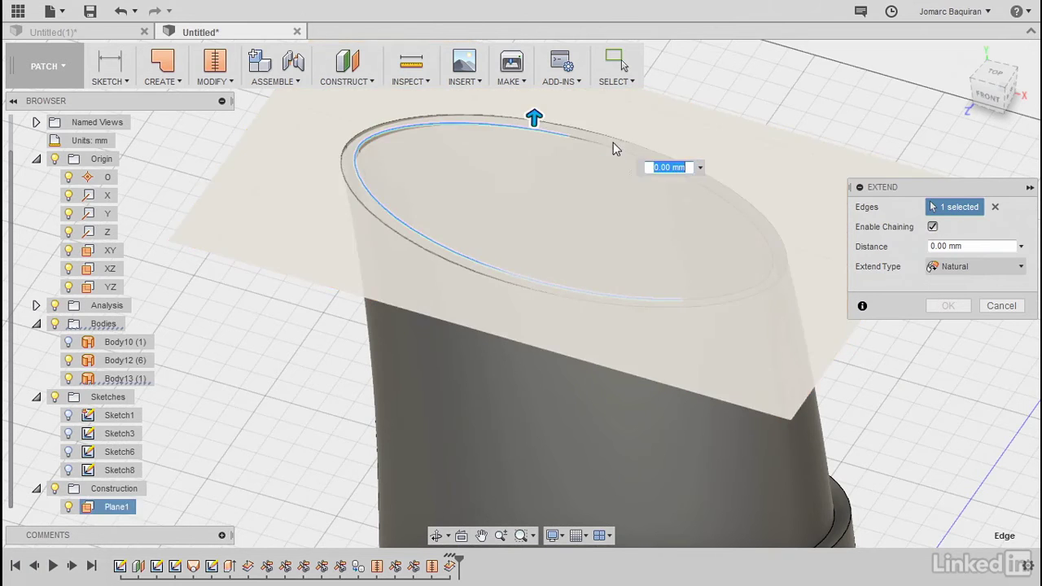
pyautogui.scroll(2, 619, 160)
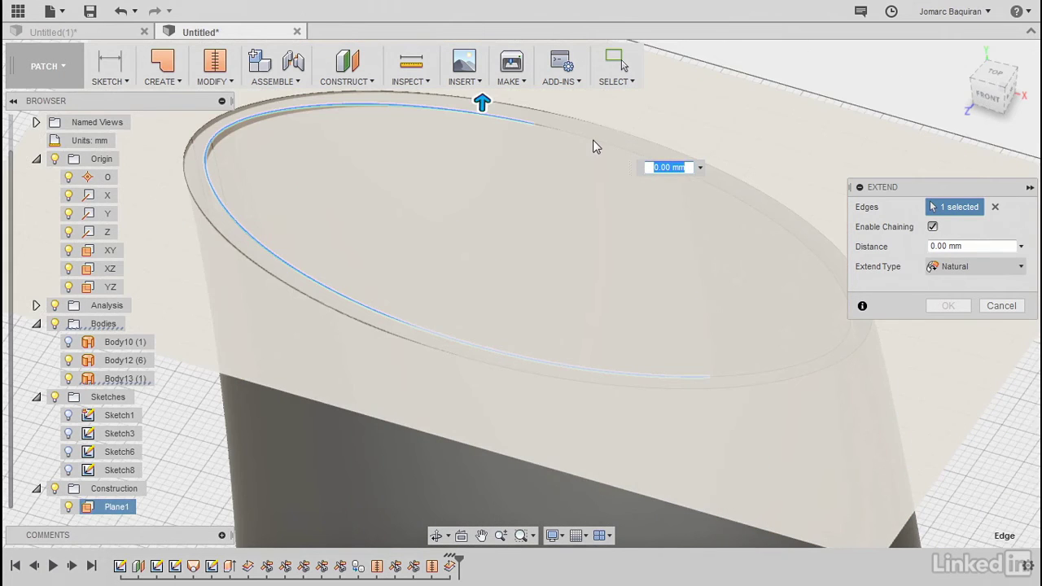
pyautogui.scroll(-2, 582, 153)
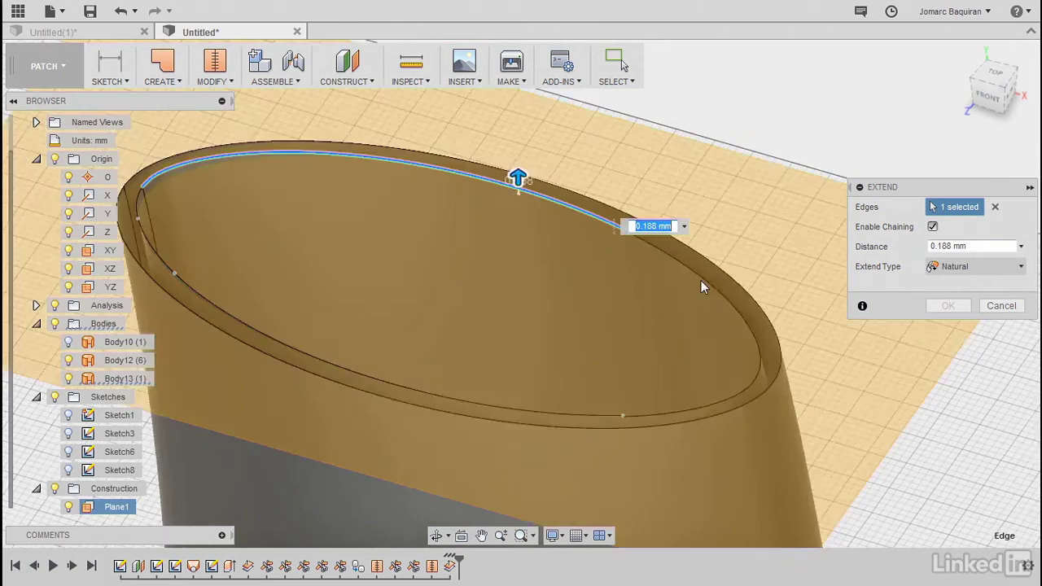
pyautogui.scroll(-2, 717, 326)
pyautogui.click(737, 334)
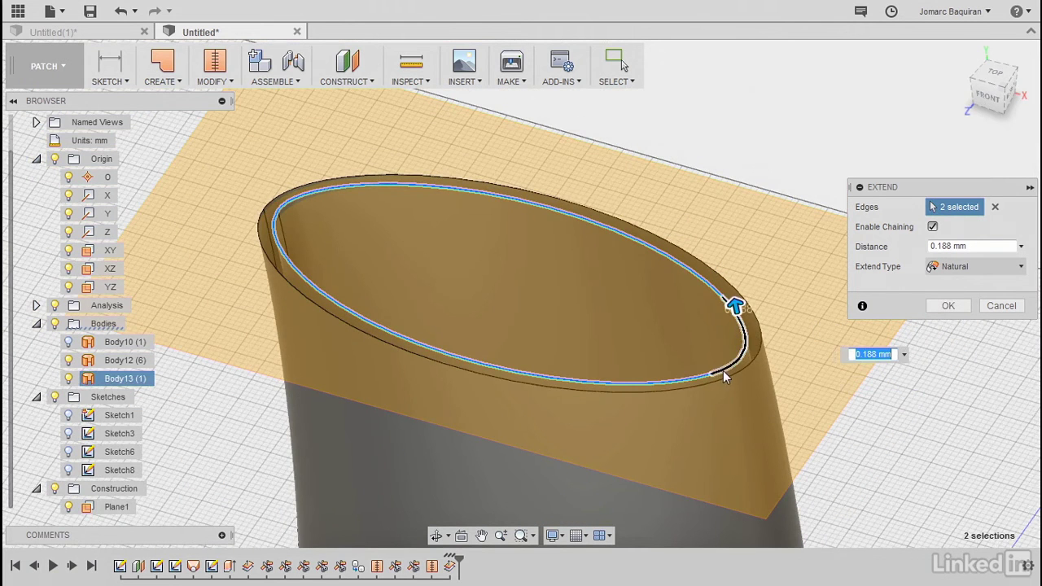
# Step: Add the bottom rim edge to the extension and switch to the front view
pyautogui.scroll(-3, 721, 376)
pyautogui.scroll(5, 587, 308)
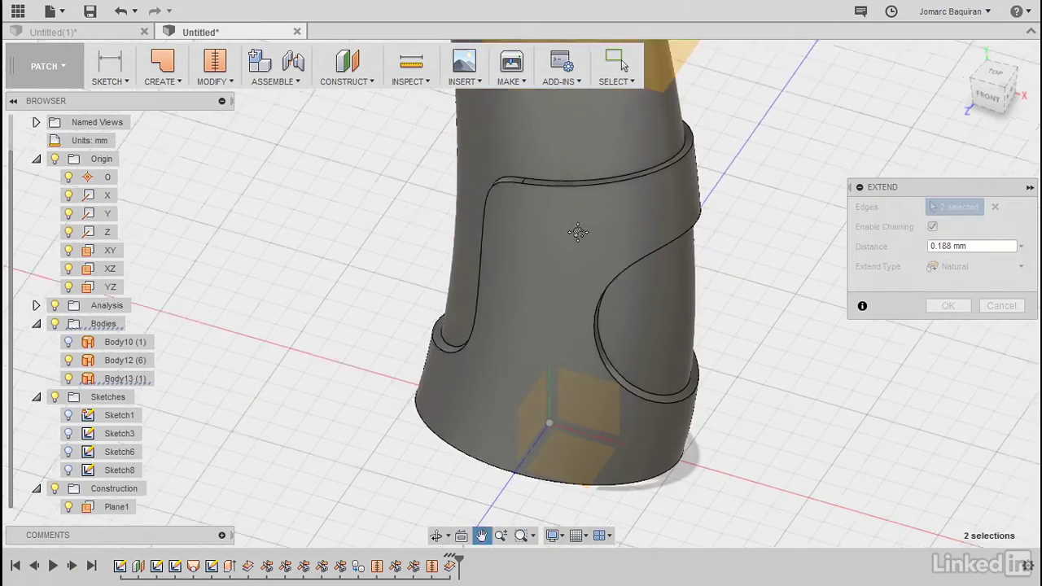
pyautogui.moveTo(587, 302)
pyautogui.keyDown('shift'); pyautogui.mouseDown(button='middle')
pyautogui.moveTo(570, 302)
pyautogui.moveTo(578, 273)
pyautogui.mouseUp(button='middle'); pyautogui.keyUp('shift')
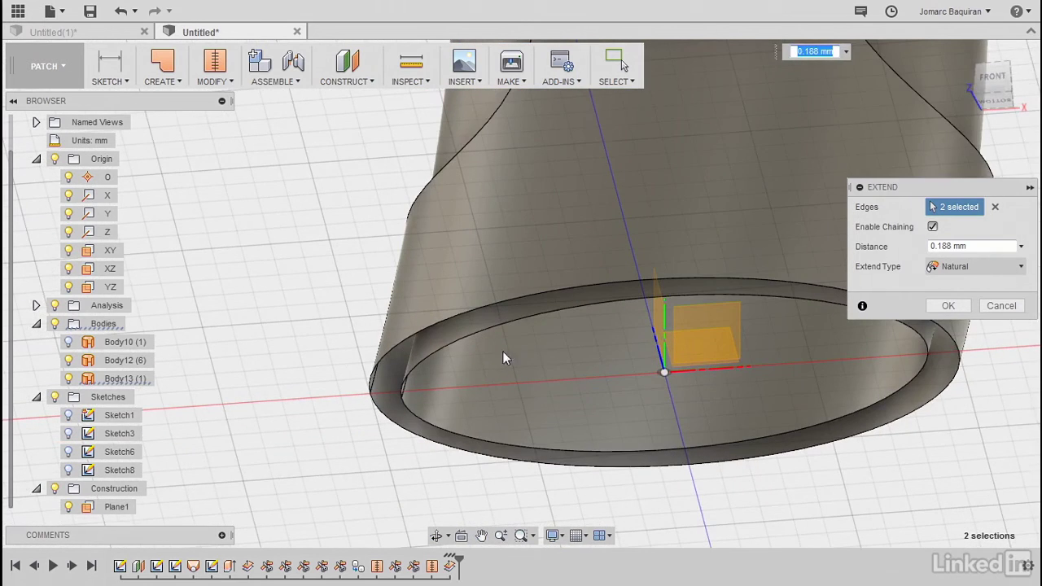
pyautogui.click(552, 316)
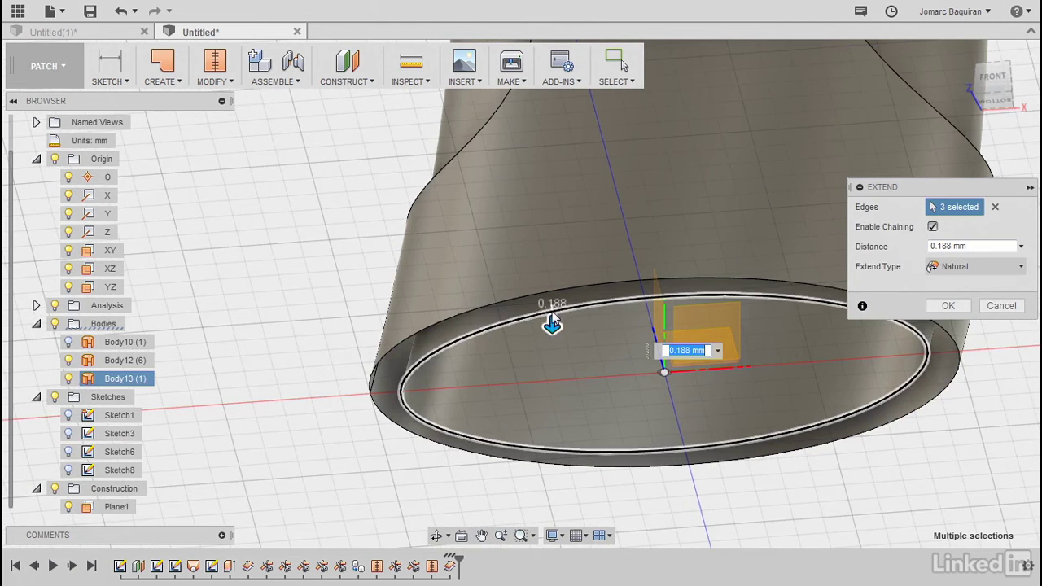
pyautogui.click(992, 81)
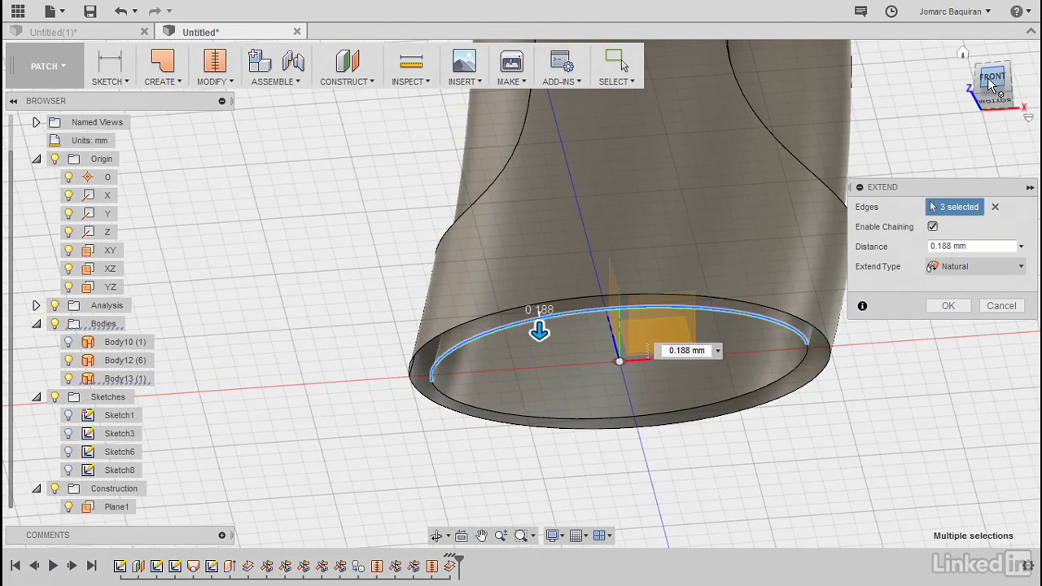
# Step: Extend the three selected rim edges by 20 mm and apply it
pyautogui.scroll(-3, 533, 429)
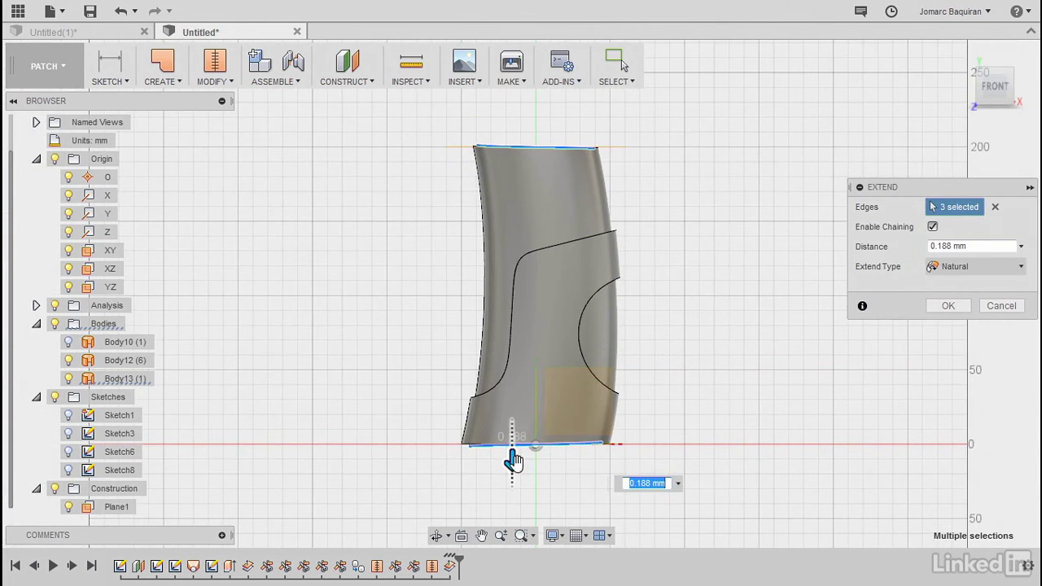
pyautogui.moveTo(511, 462); pyautogui.dragTo(509, 494)
pyautogui.write('2')
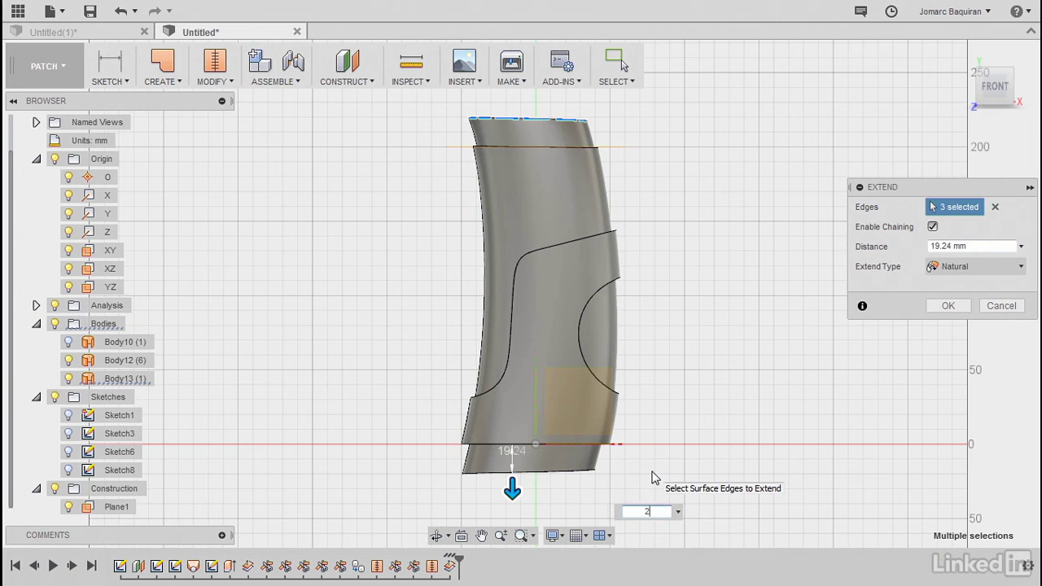
pyautogui.write('0')
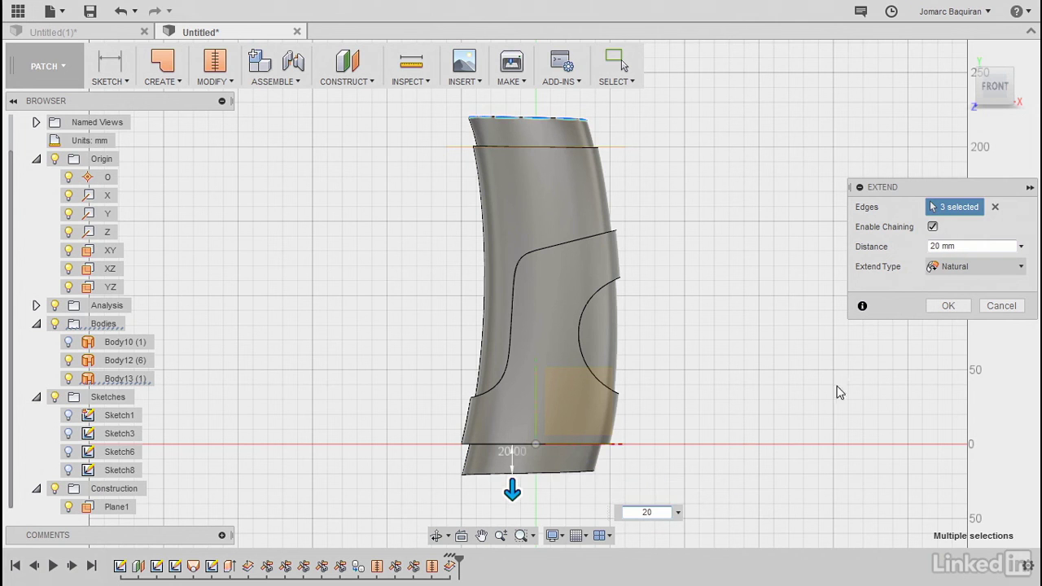
pyautogui.click(949, 307)
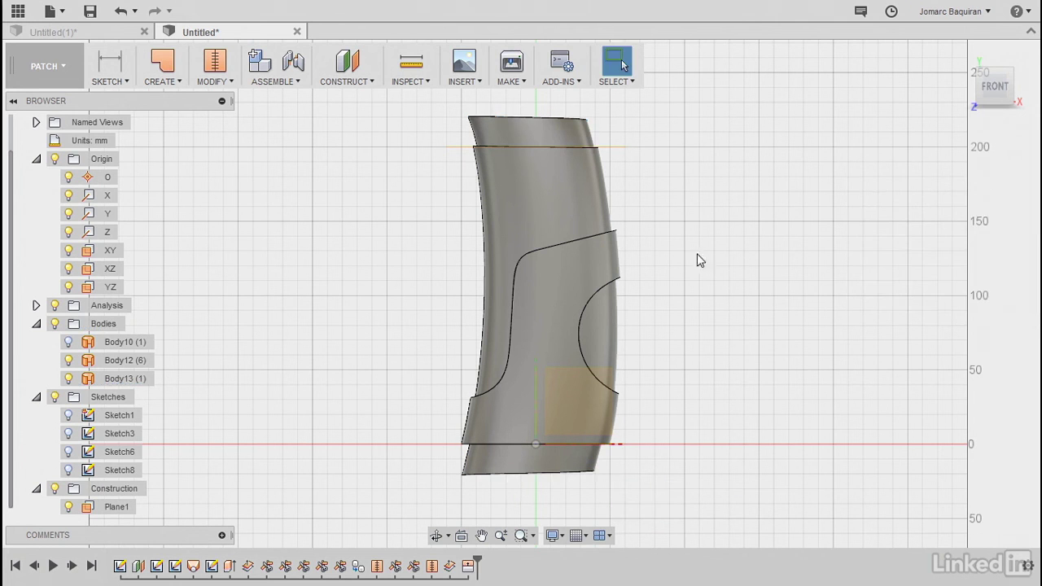
# Step: Repeat Extend and select the full top rim loop of the other sleeve, Body12
pyautogui.rightClick(729, 282)
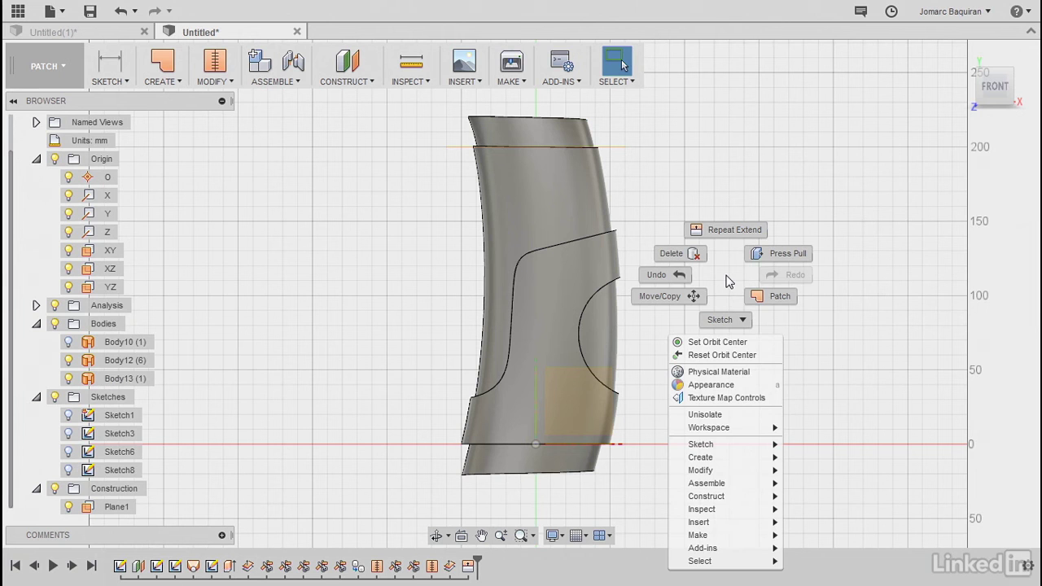
pyautogui.click(735, 233)
pyautogui.keyDown('shift'); pyautogui.moveTo(569, 395); pyautogui.dragTo(575, 162, button='middle'); pyautogui.keyUp('shift')
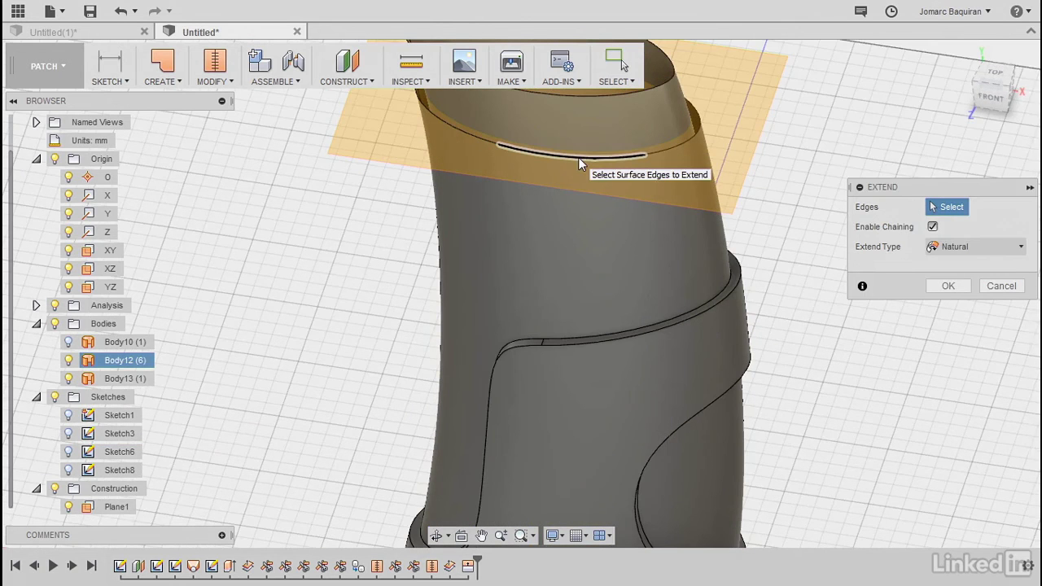
pyautogui.click(536, 166)
pyautogui.moveTo(536, 166)
pyautogui.keyDown('shift'); pyautogui.mouseDown(button='middle')
pyautogui.moveTo(544, 287)
pyautogui.moveTo(713, 330)
pyautogui.mouseUp(button='middle'); pyautogui.keyUp('shift')
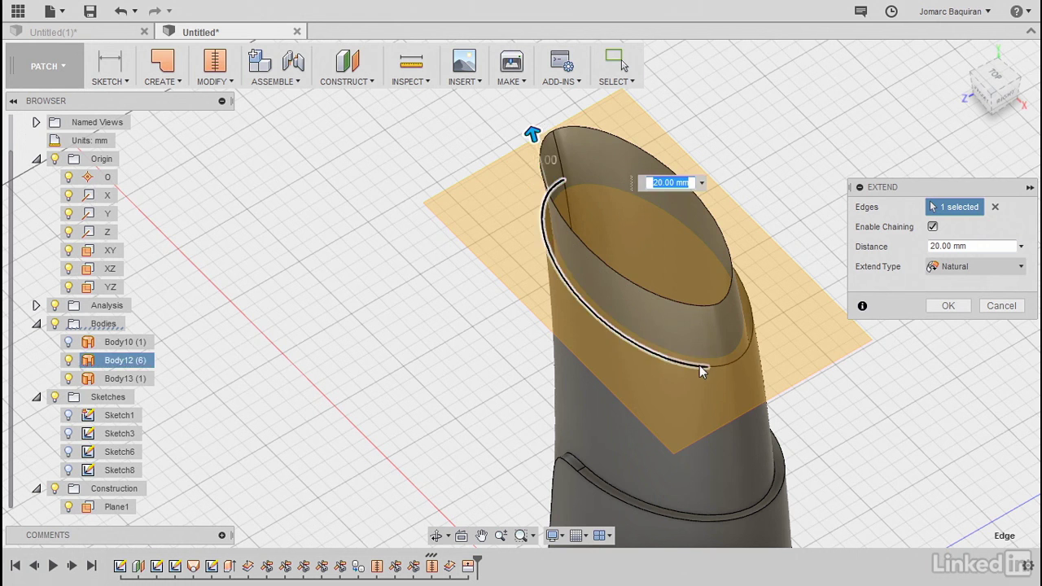
pyautogui.click(699, 364)
pyautogui.keyDown('shift'); pyautogui.moveTo(623, 378); pyautogui.dragTo(807, 441, button='middle'); pyautogui.keyUp('shift')
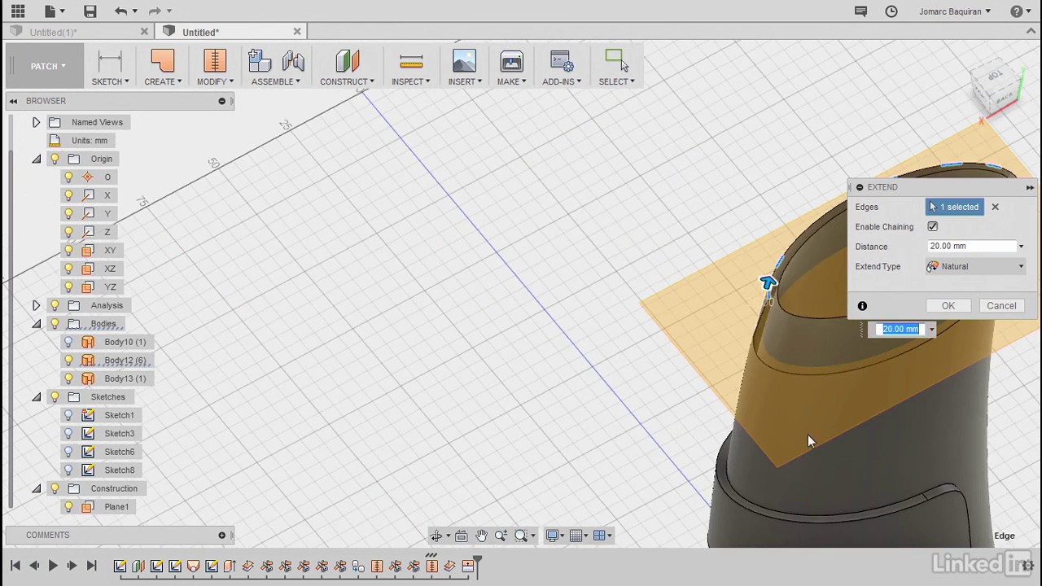
pyautogui.click(763, 371)
pyautogui.keyDown('shift'); pyautogui.moveTo(762, 372); pyautogui.dragTo(521, 283, button='middle'); pyautogui.keyUp('shift')
pyautogui.click(521, 282)
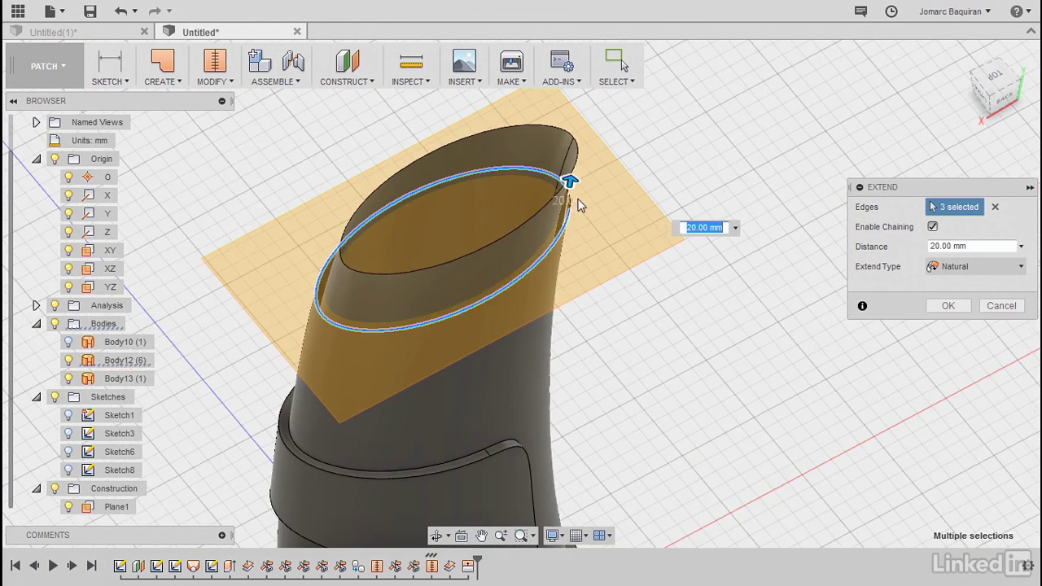
# Step: Add Body12's bottom rim edge at 20 mm and return to the front view
pyautogui.moveTo(544, 356)
pyautogui.keyDown('shift'); pyautogui.mouseDown(button='middle')
pyautogui.moveTo(649, 284)
pyautogui.moveTo(559, 451)
pyautogui.moveTo(537, 413)
pyautogui.mouseUp(button='middle'); pyautogui.keyUp('shift')
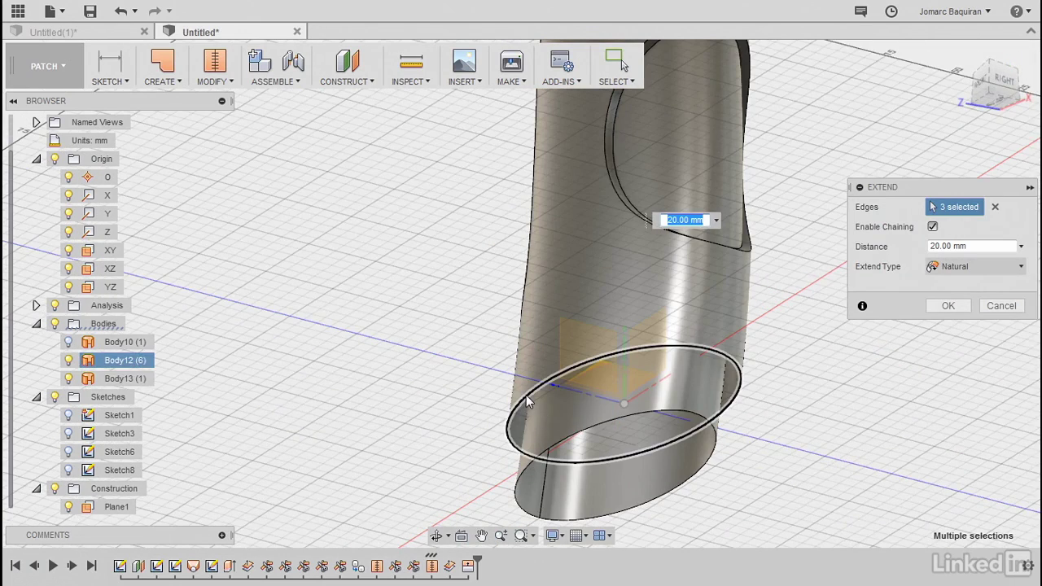
pyautogui.click(526, 395)
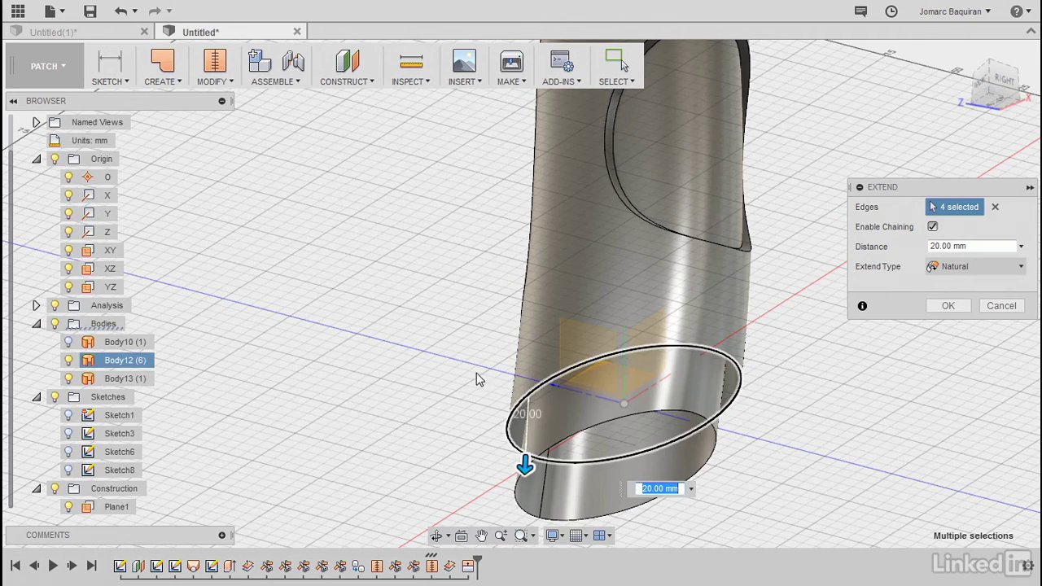
pyautogui.keyDown('shift'); pyautogui.moveTo(479, 380); pyautogui.dragTo(496, 359, button='middle'); pyautogui.keyUp('shift')
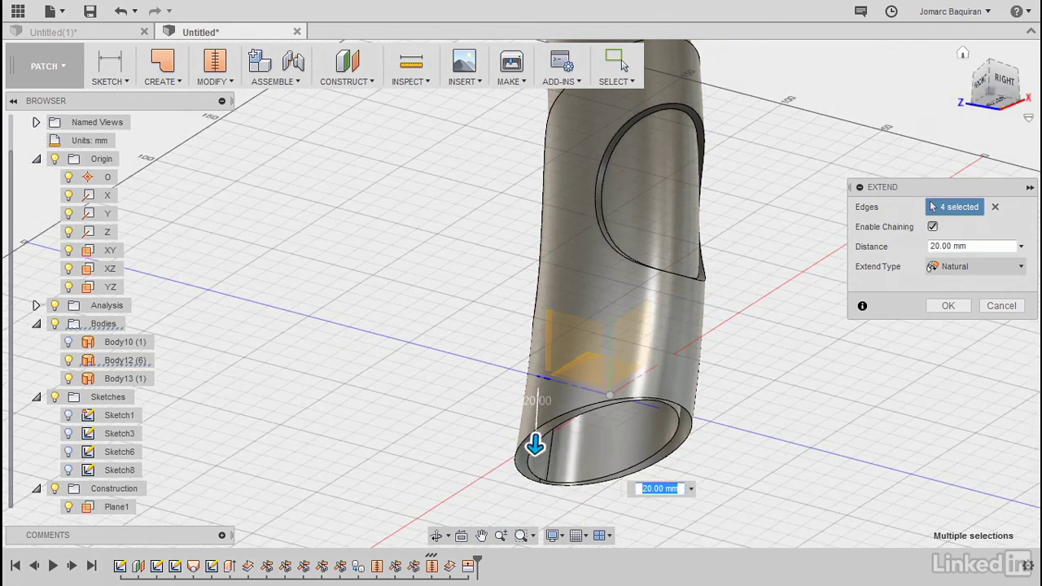
pyautogui.click(982, 82)
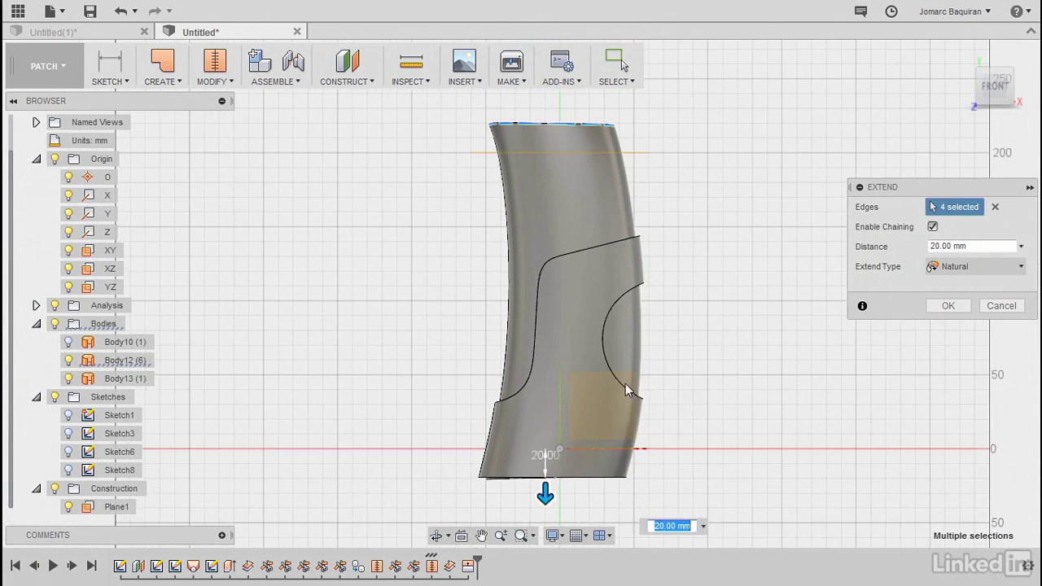